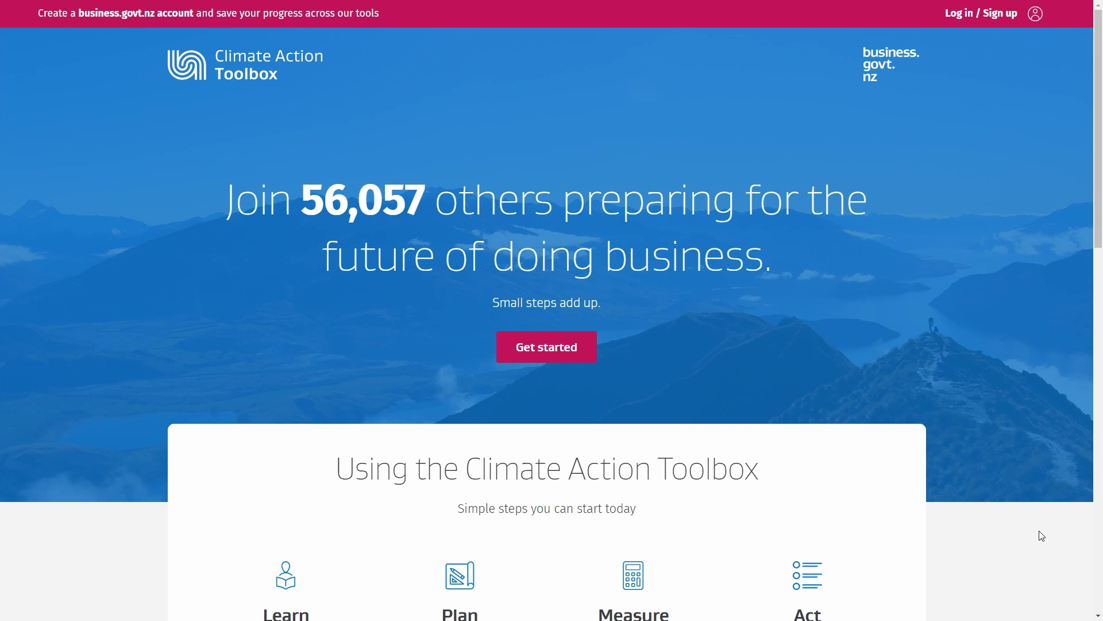
- Start the assessment, setting the industry to manufacturing and the main place of business activity to "in an industrial or processing site"
scroll(1042, 536, down, 4)
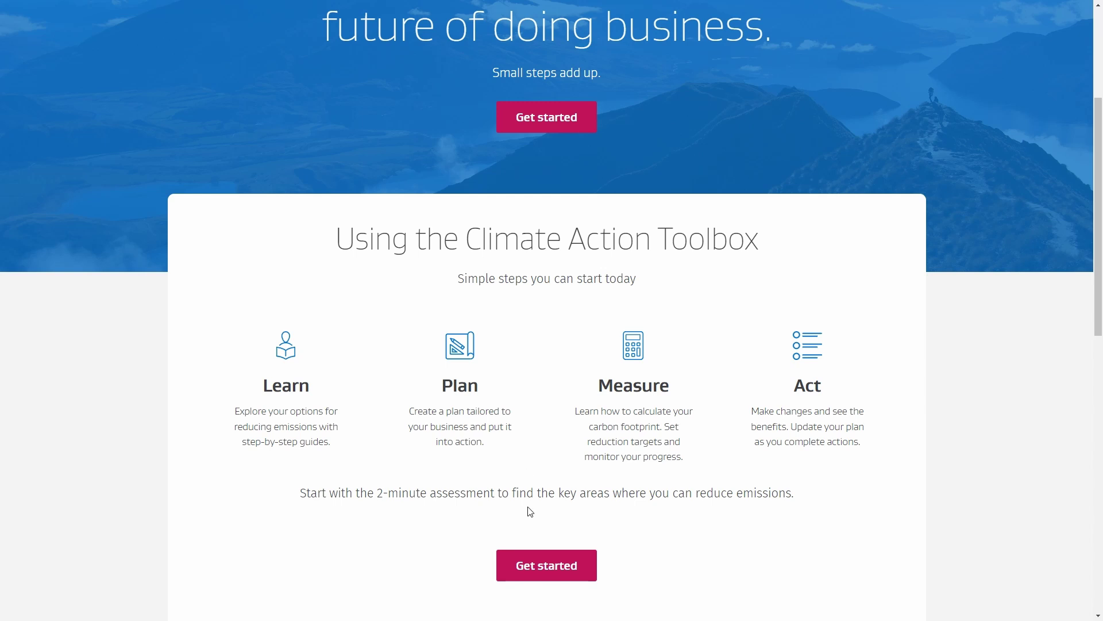
click(548, 562)
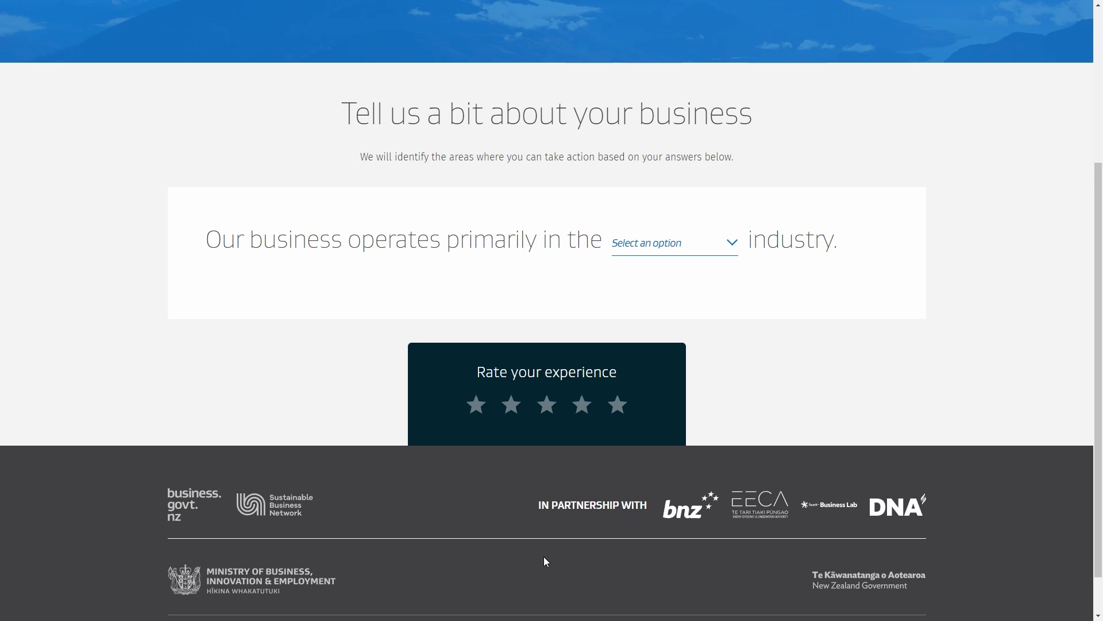
click(707, 239)
click(698, 337)
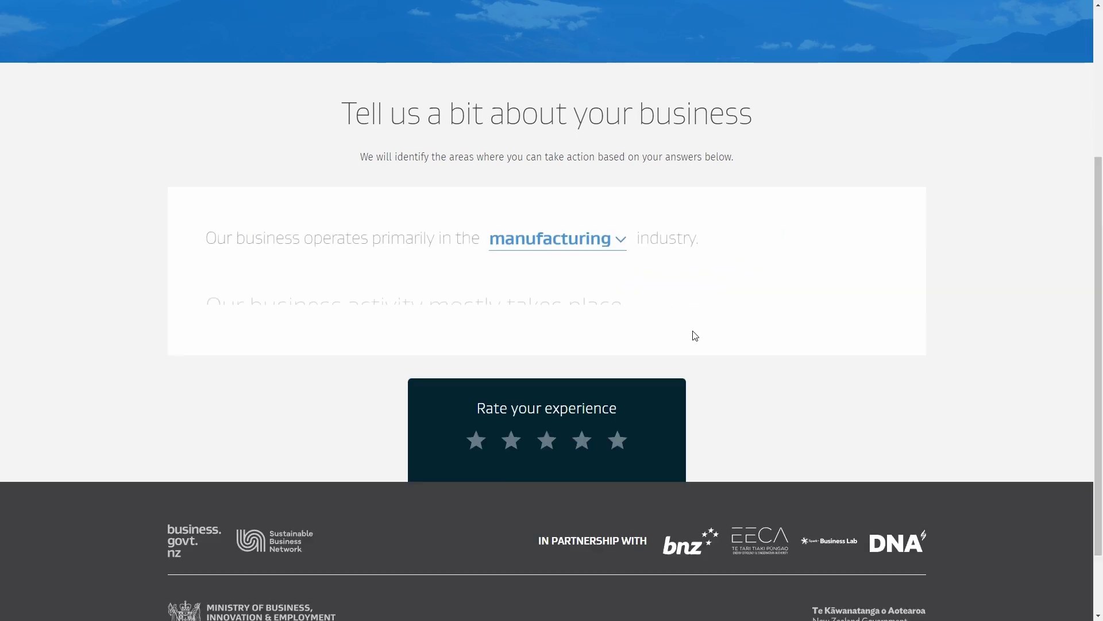
click(684, 290)
click(726, 408)
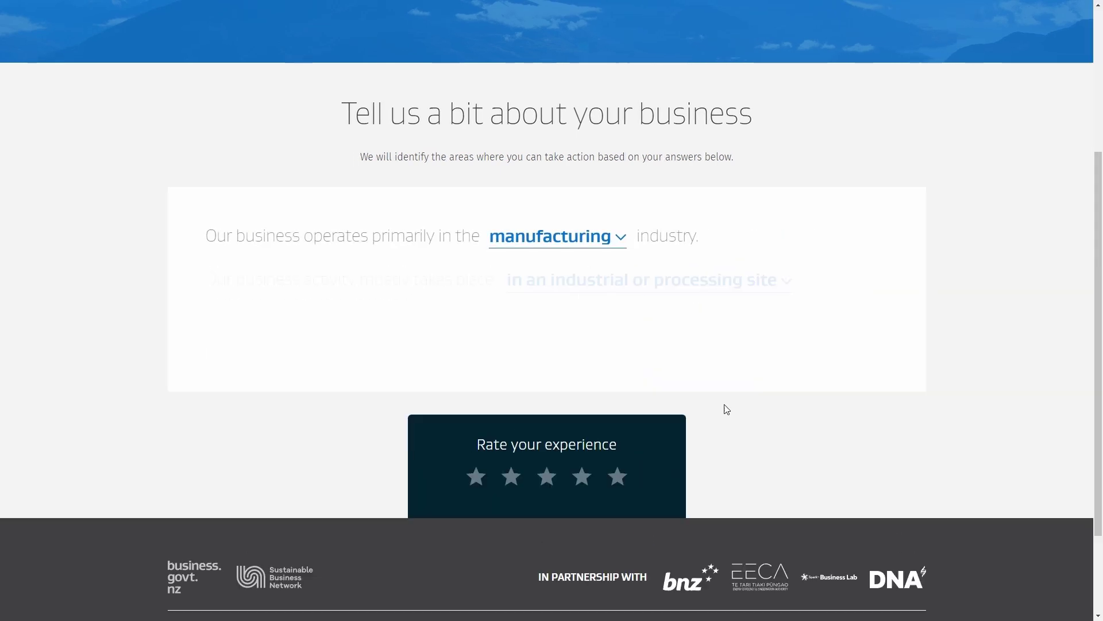
- State that the business's people "travel infrequently" and mostly "locally"
click(441, 332)
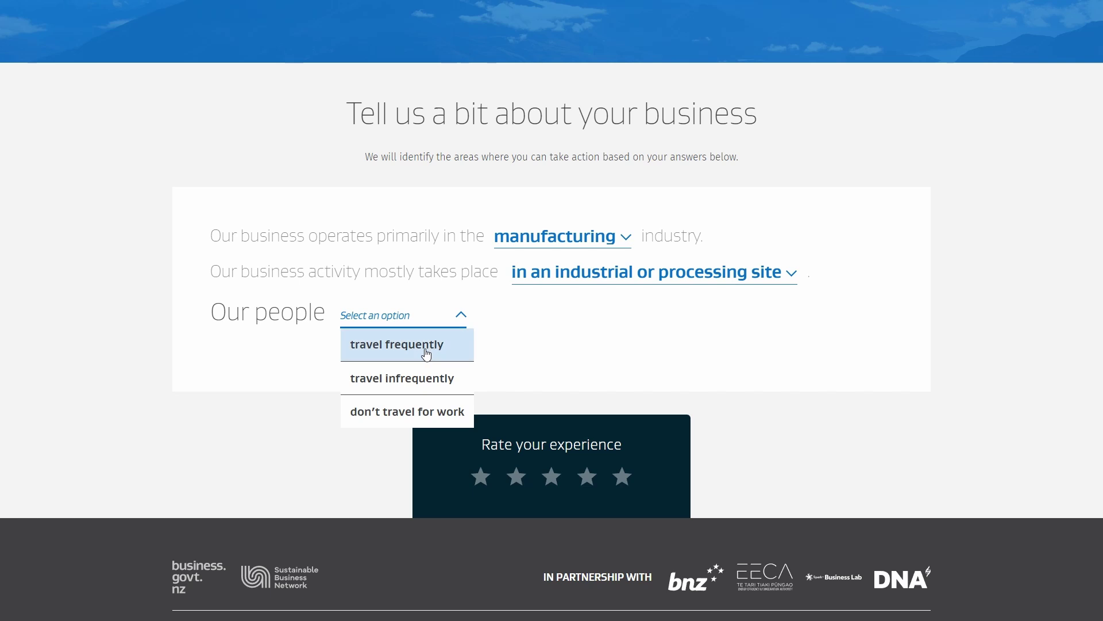
click(418, 373)
click(666, 316)
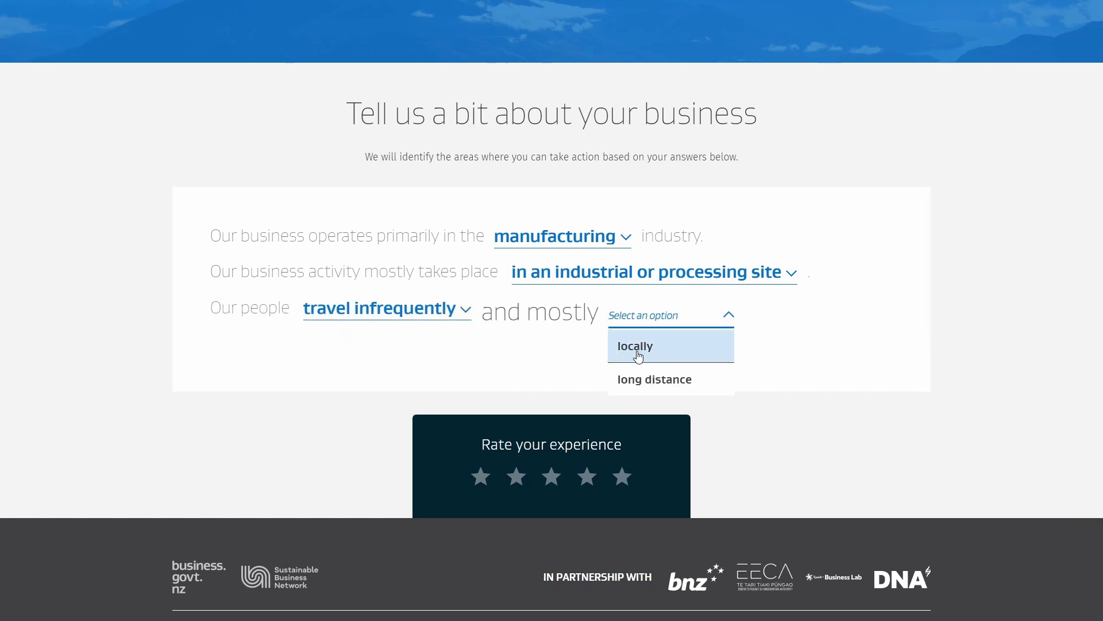
click(611, 361)
- Answer "require" for goods transport, "is" for design and manufacture involvement and "in New Zealand" for manufacturing, then go to the climate actions
click(543, 361)
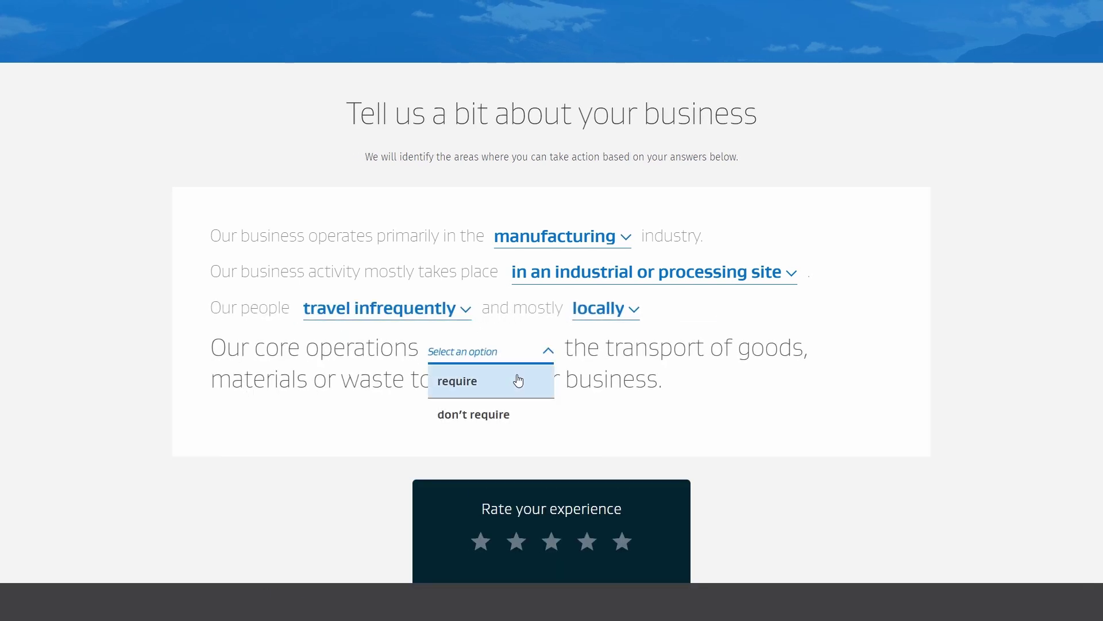
click(517, 381)
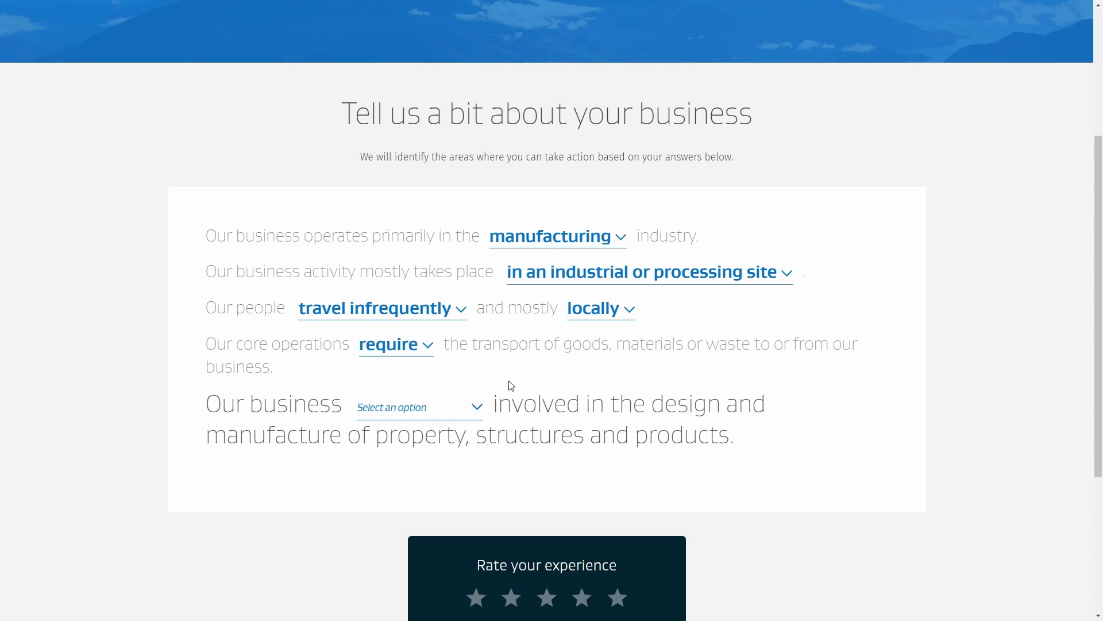
click(467, 408)
click(443, 445)
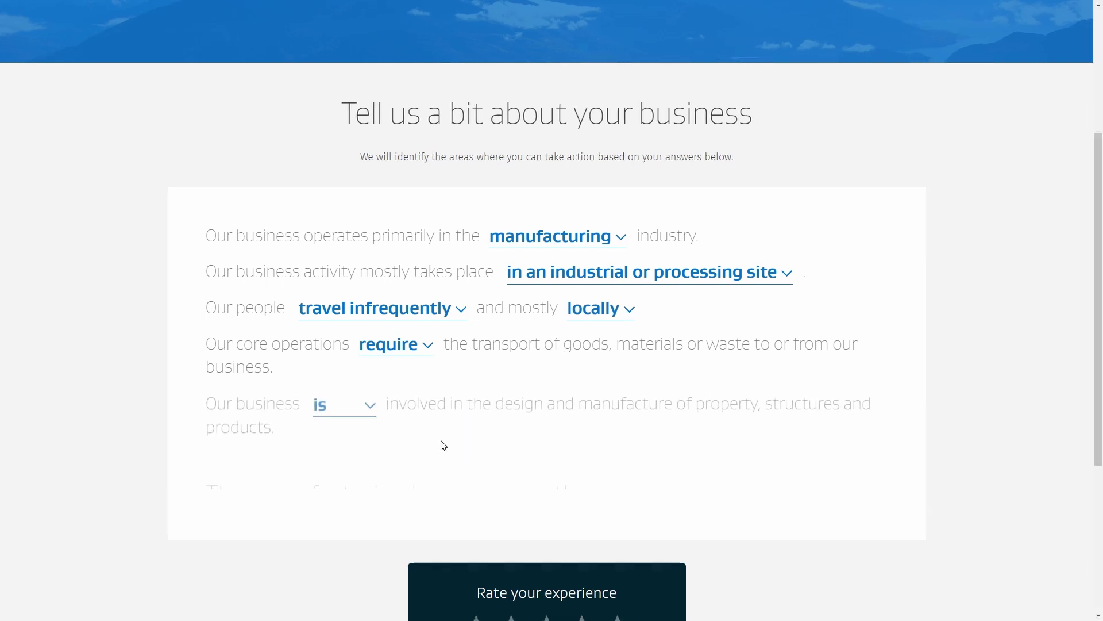
click(655, 463)
click(655, 491)
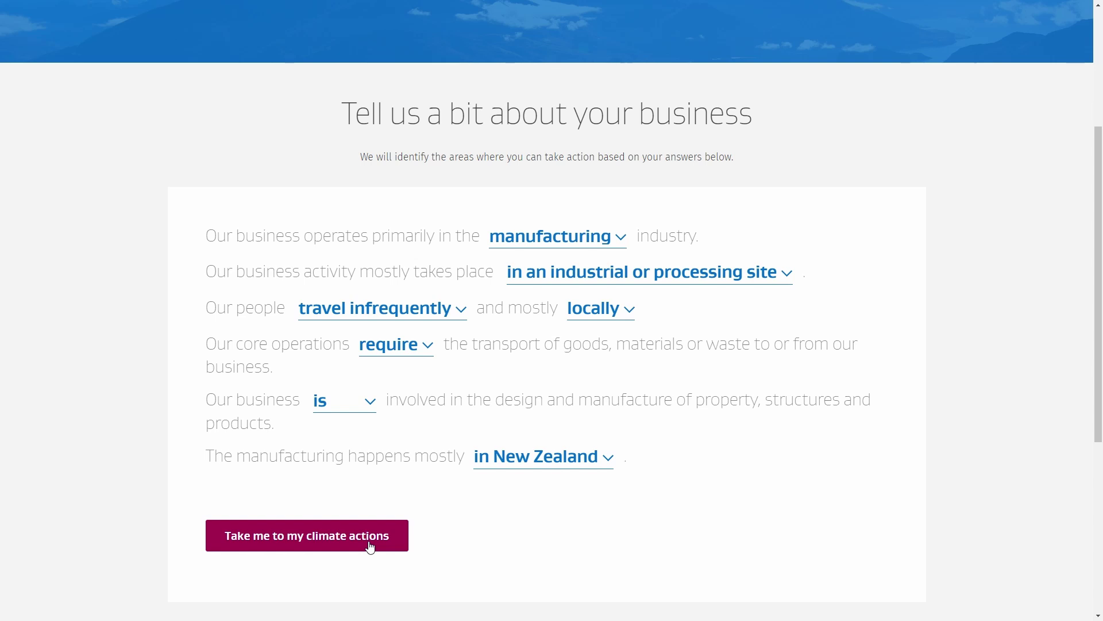
click(370, 546)
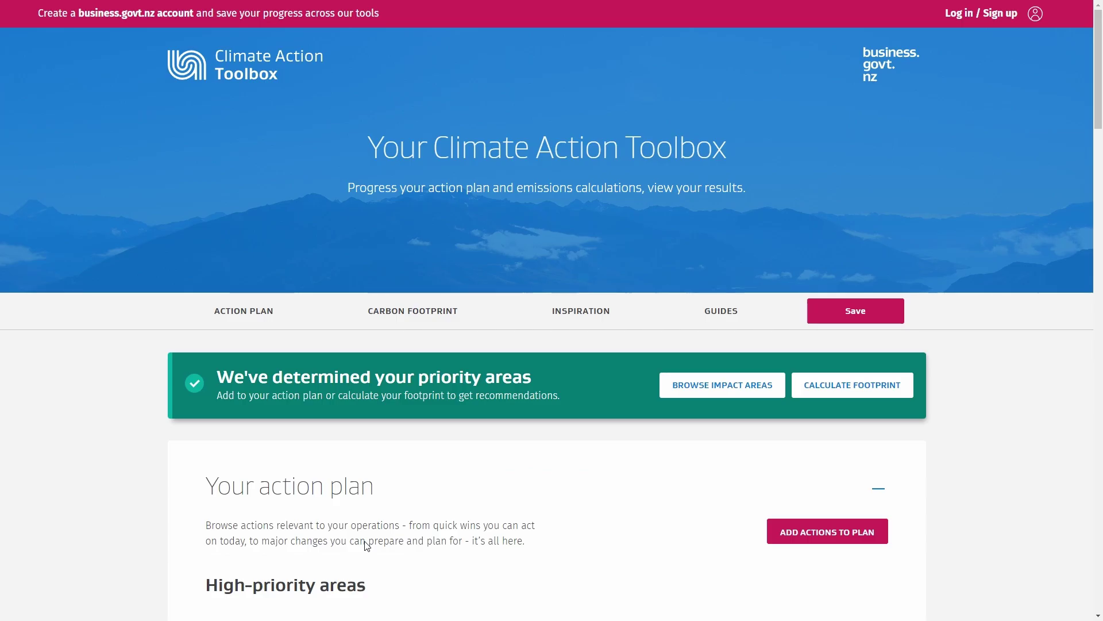
- Look over the action plan's high-priority areas and view the actions for Designing products
scroll(167, 525, down, 2)
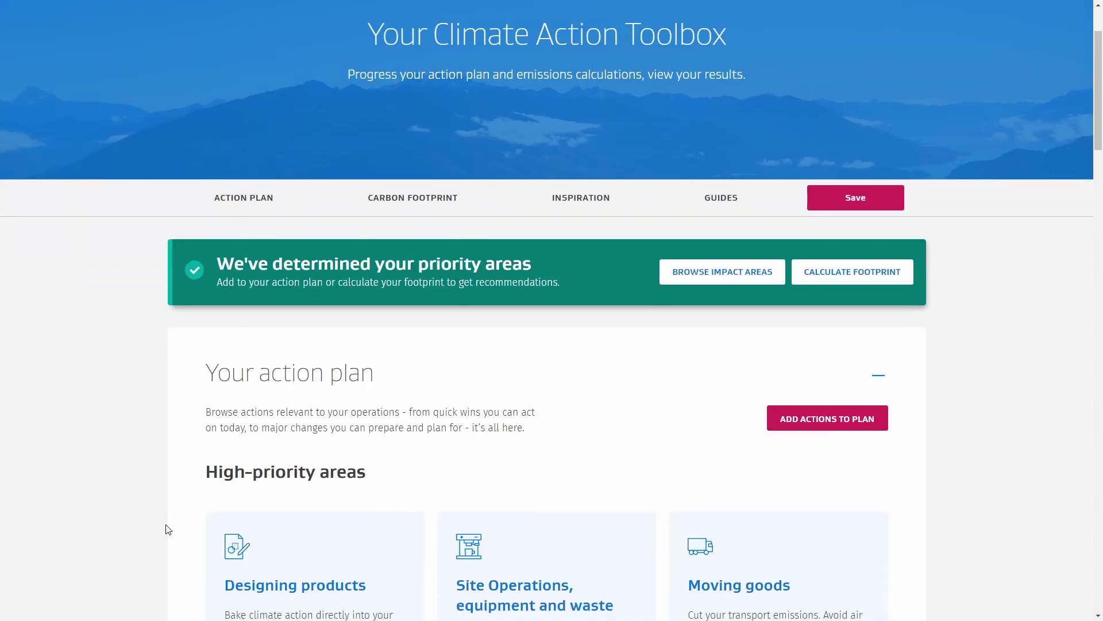
scroll(167, 528, down, 4)
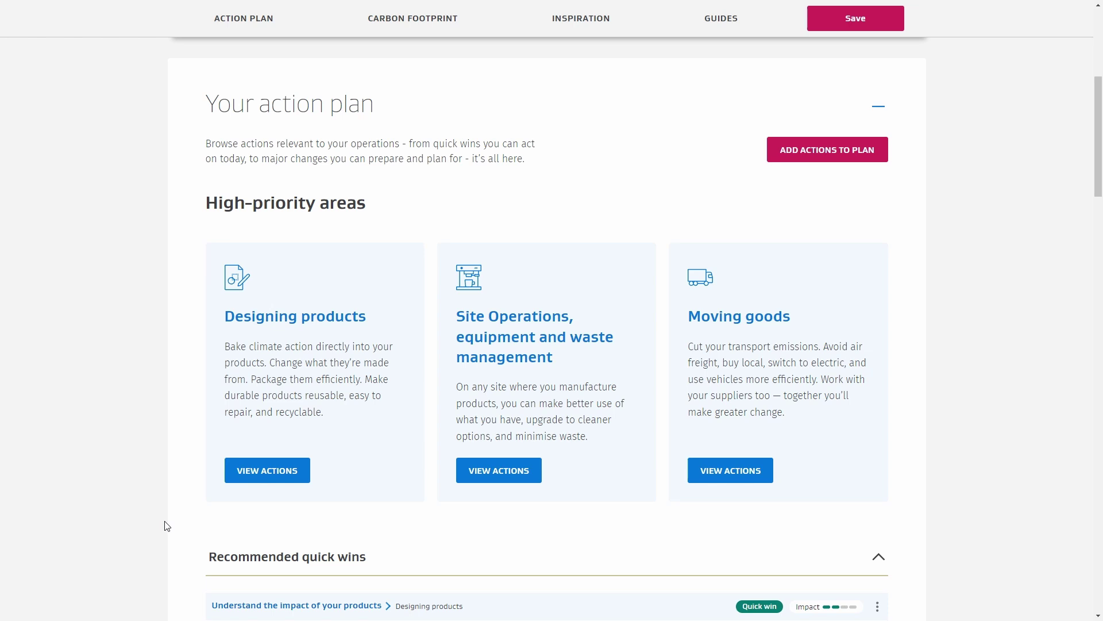
scroll(185, 526, down, 2)
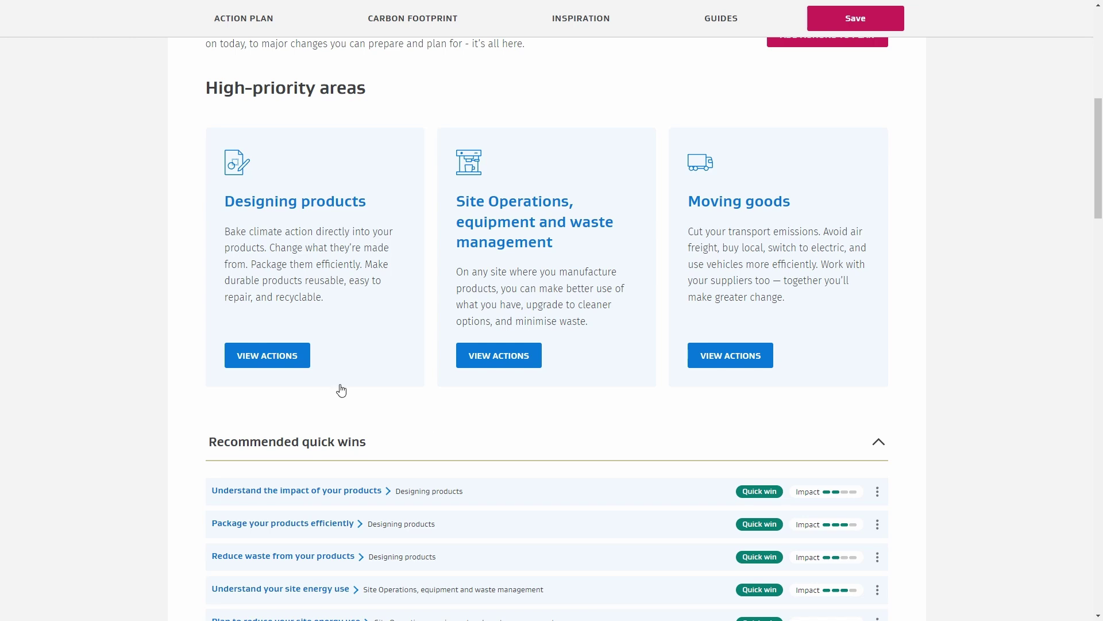
click(289, 362)
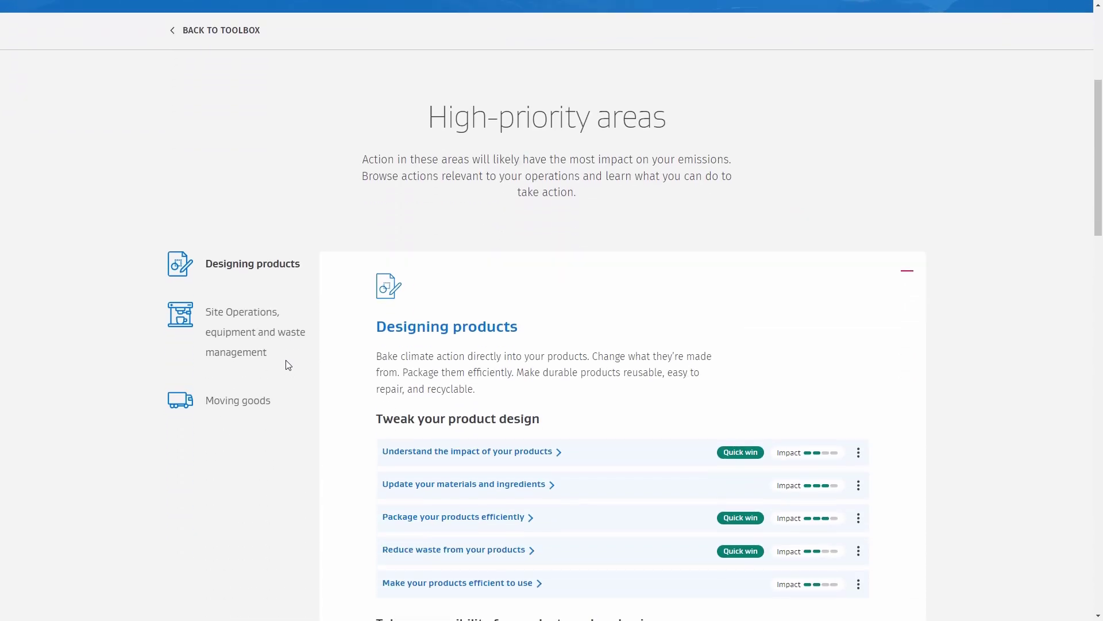
scroll(289, 366, down, 2)
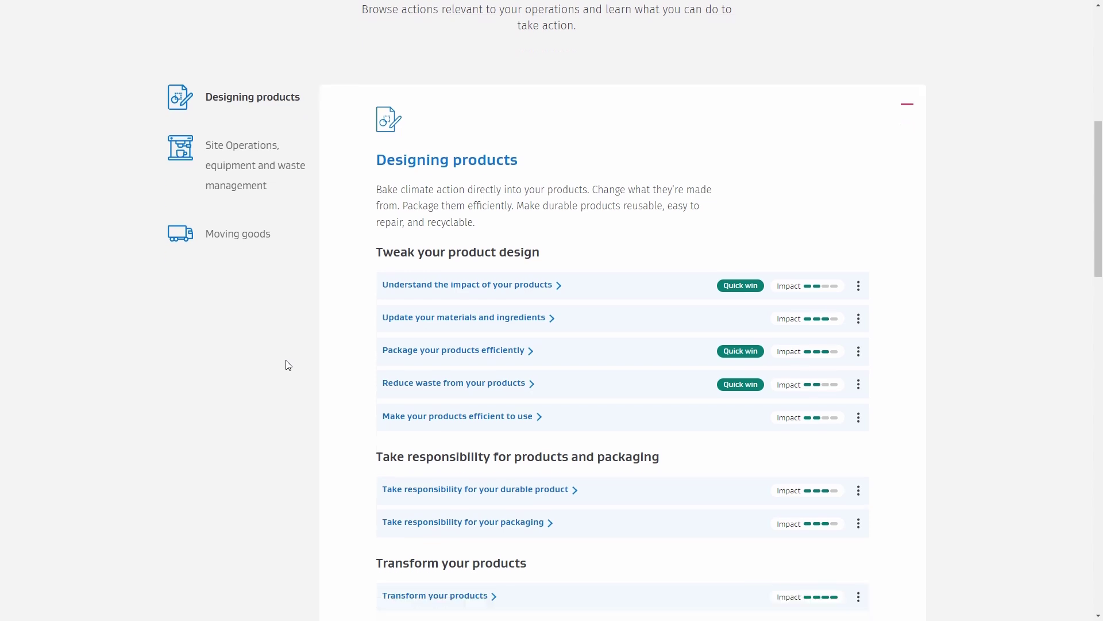
scroll(289, 365, down, 1)
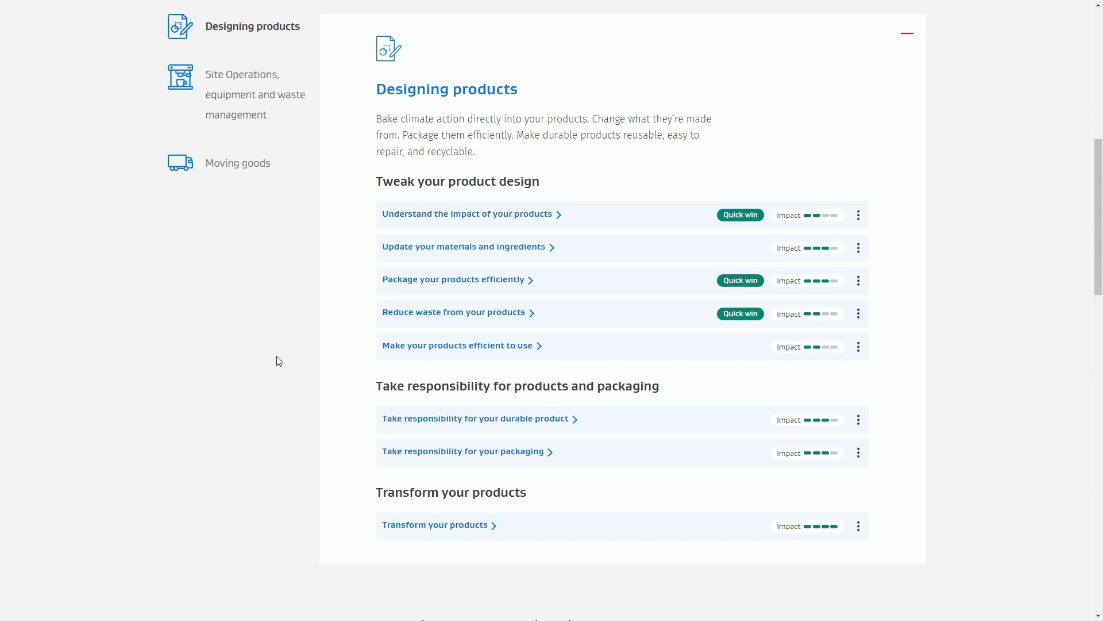
- Open the action "Package your products efficiently" and read through its benefits, step-by-step guide and case studies
click(493, 284)
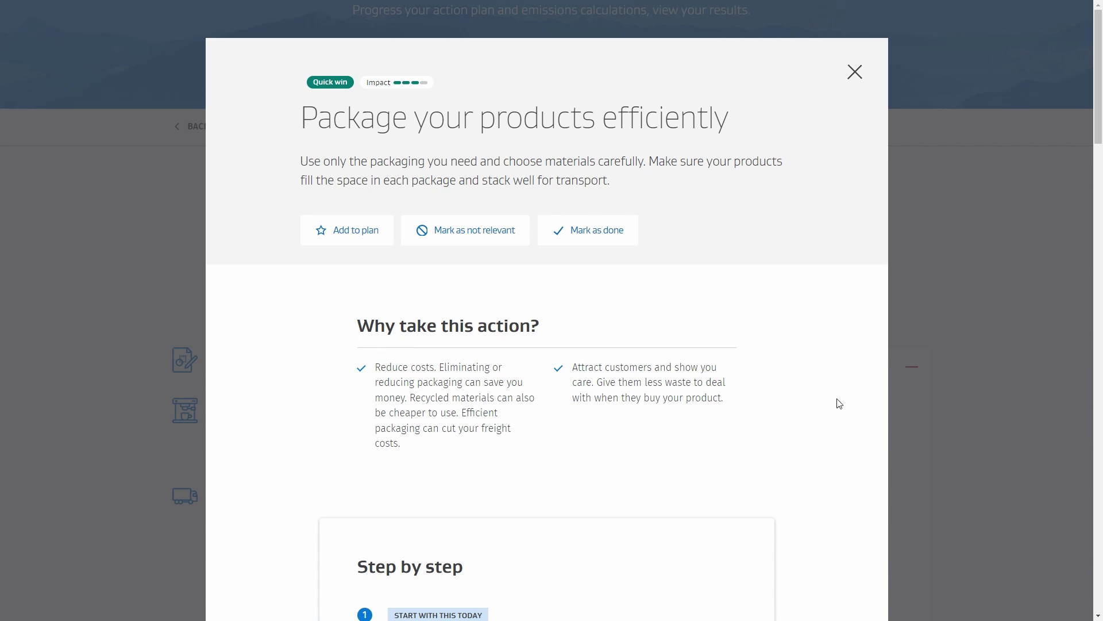
scroll(839, 403, down, 5)
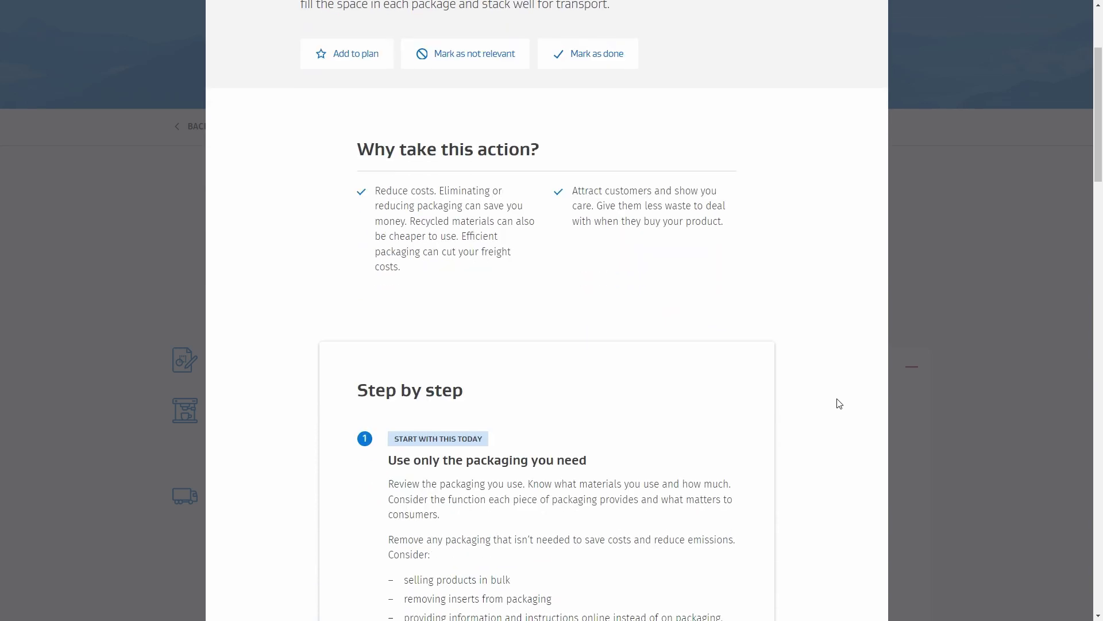
scroll(839, 404, down, 2)
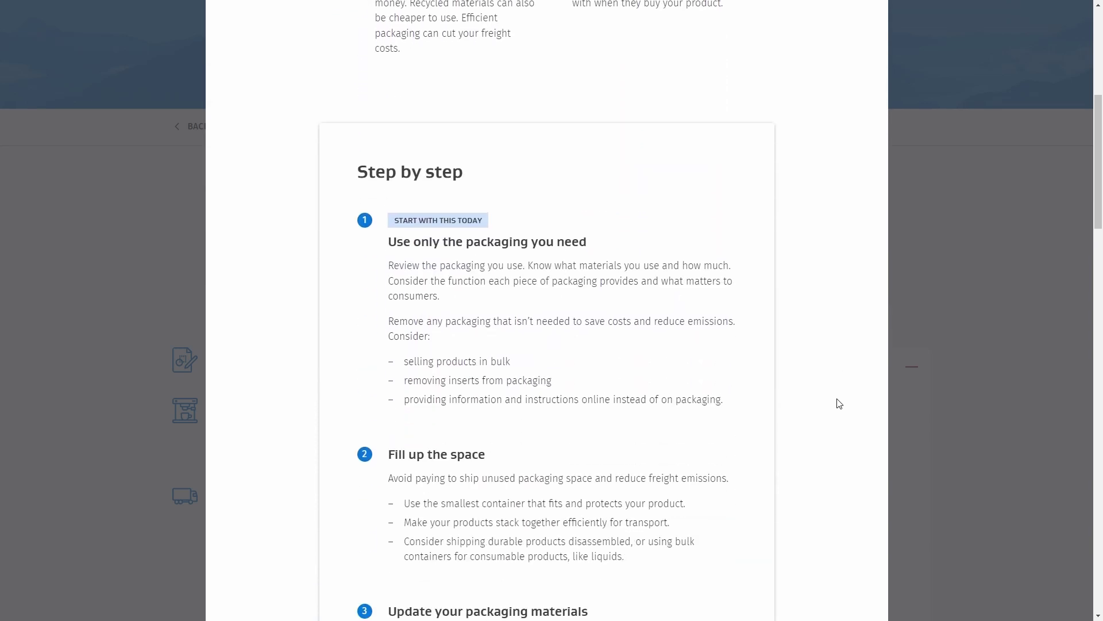
scroll(839, 404, down, 4)
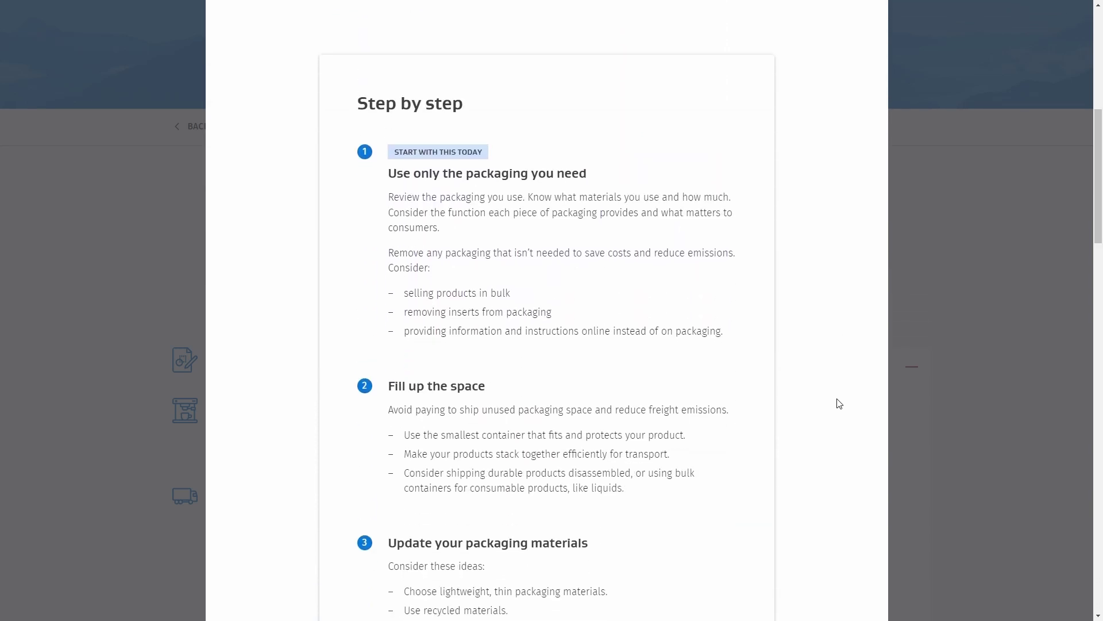
scroll(839, 403, down, 5)
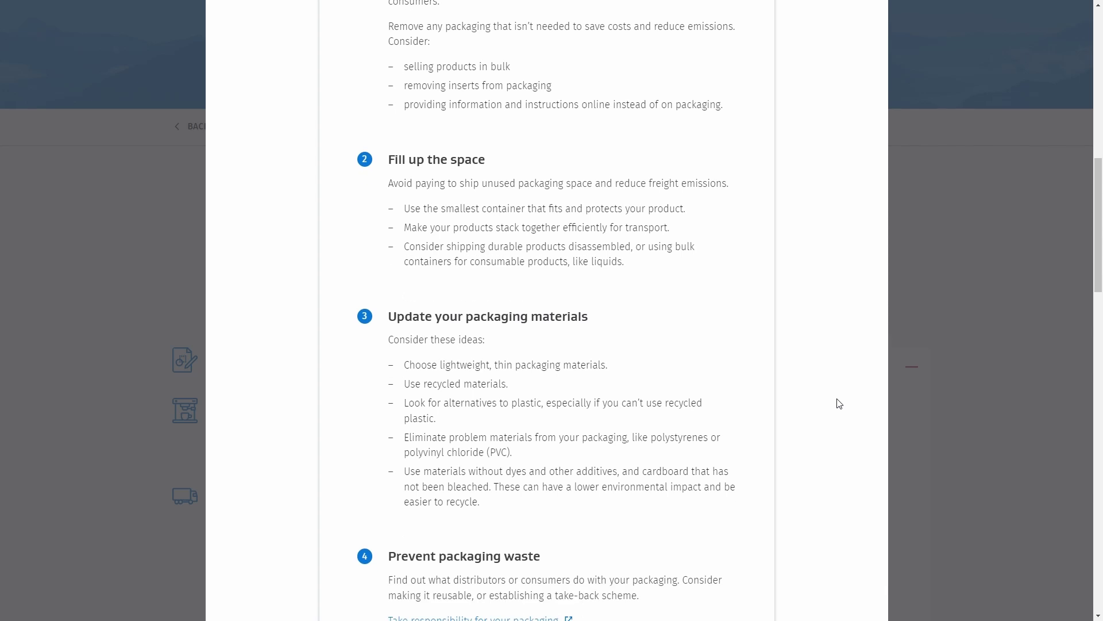
scroll(839, 404, down, 1)
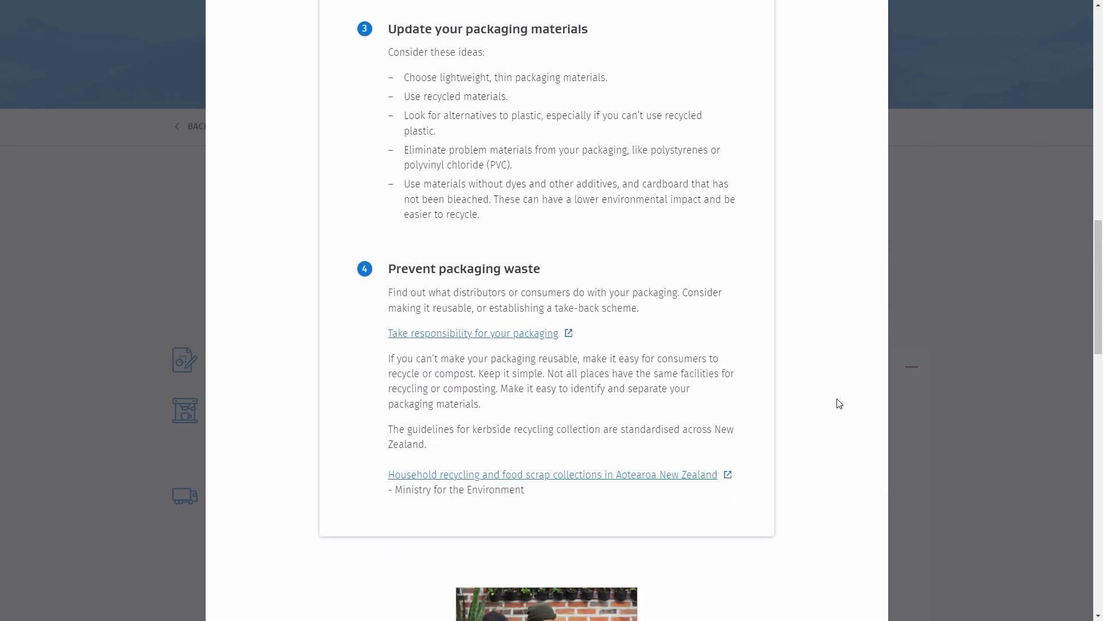
scroll(839, 403, down, 5)
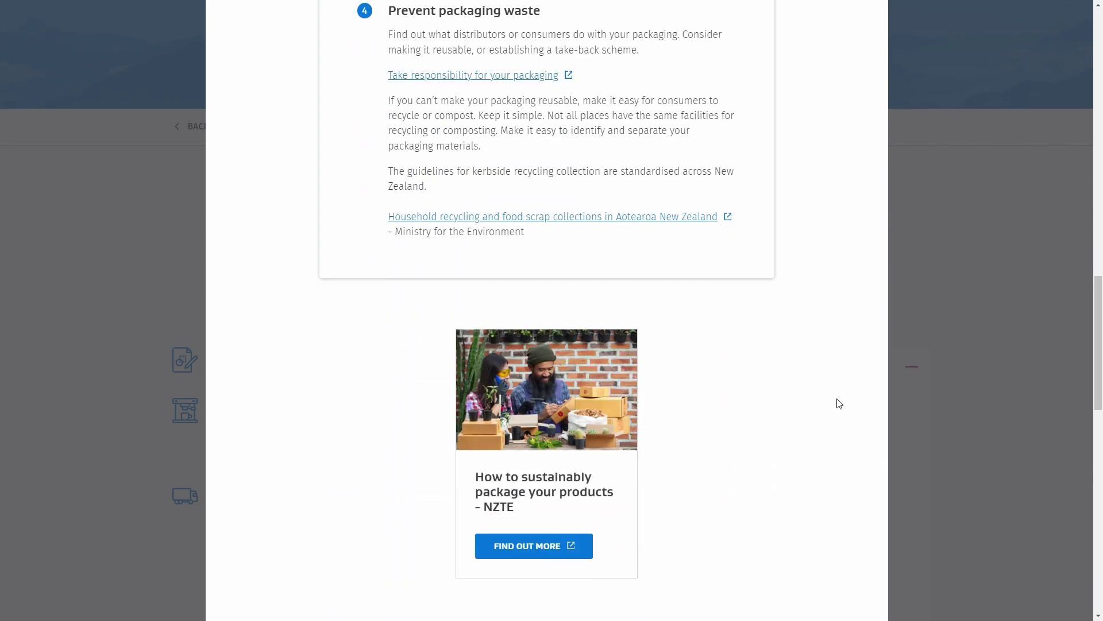
scroll(839, 403, down, 6)
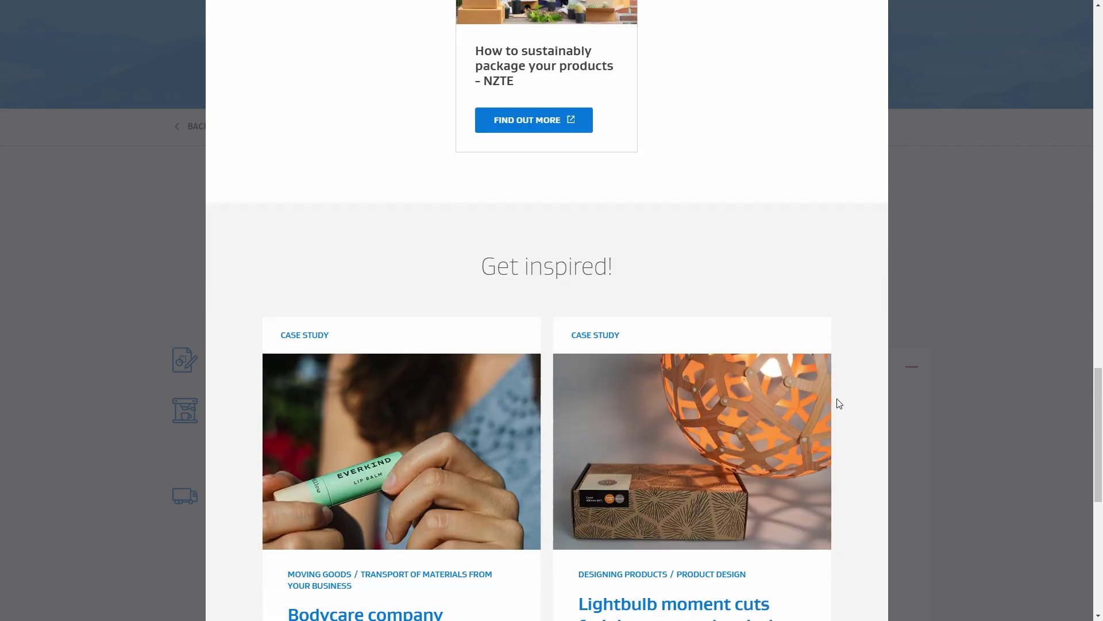
scroll(839, 403, down, 3)
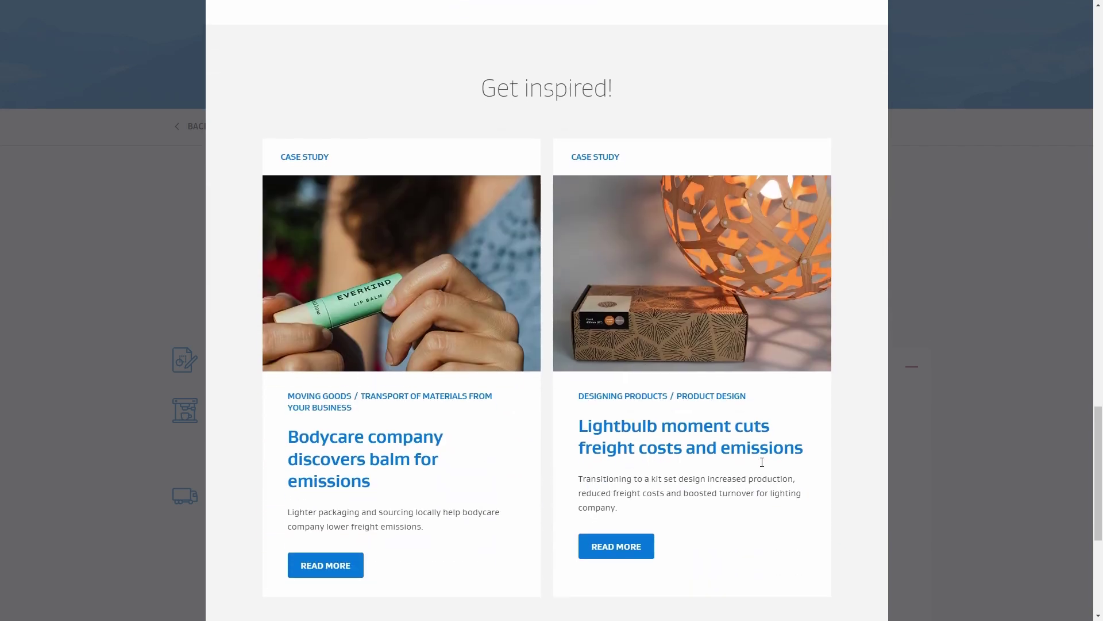
- Read the case study "Lightbulb moment cuts freight costs and emissions" and close it
click(635, 553)
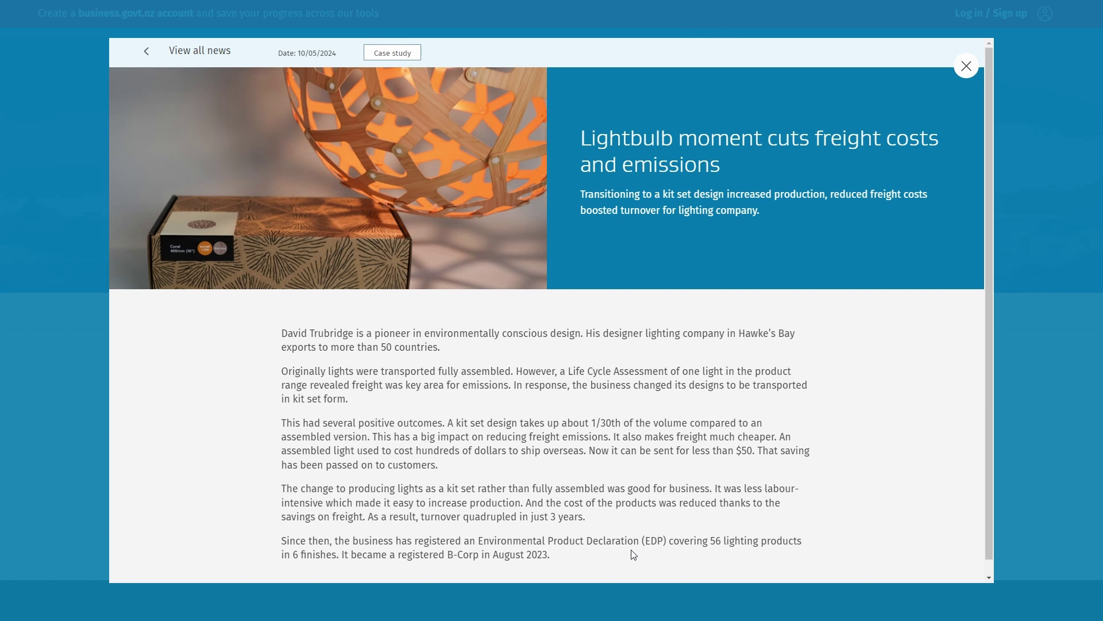
scroll(634, 555, down, 1)
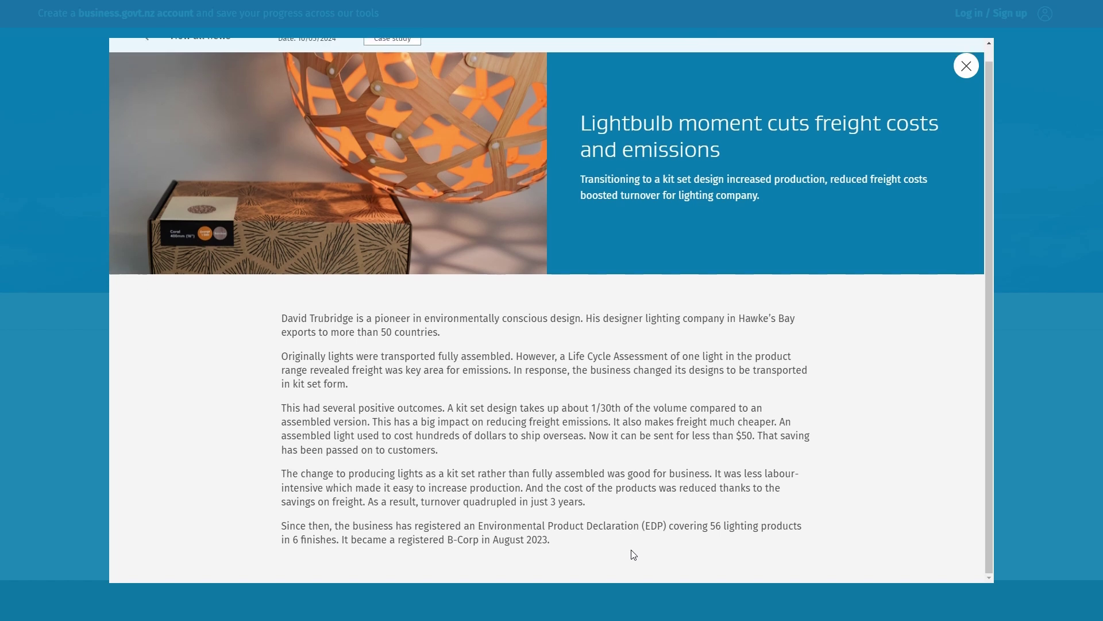
click(976, 73)
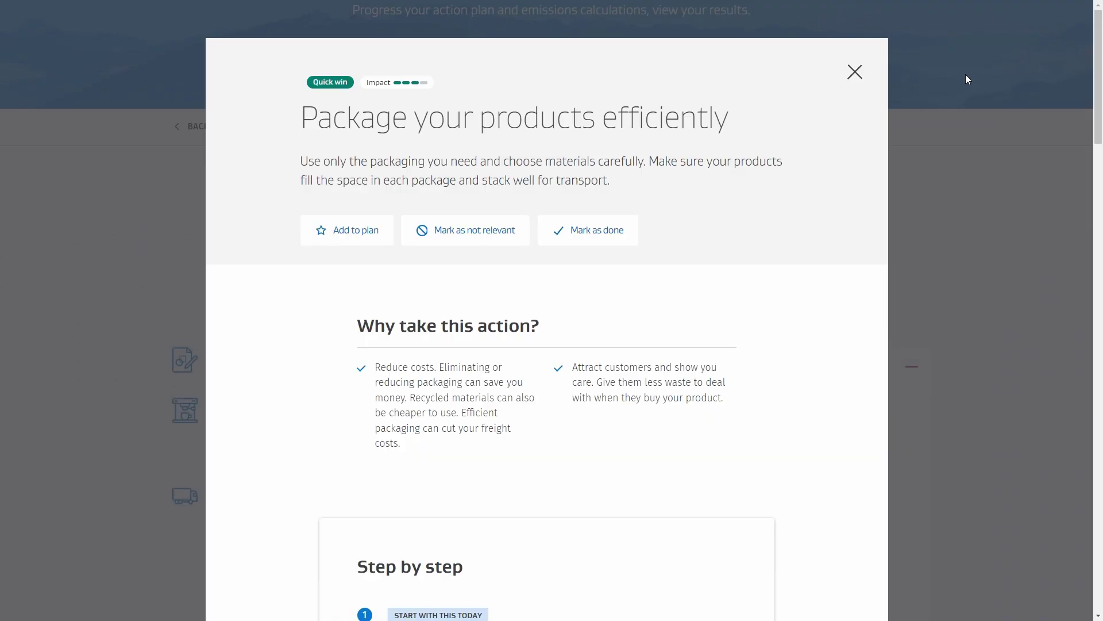
- Add the actions "Package your products efficiently" and "Understand the impact of your products" to the plan
click(350, 233)
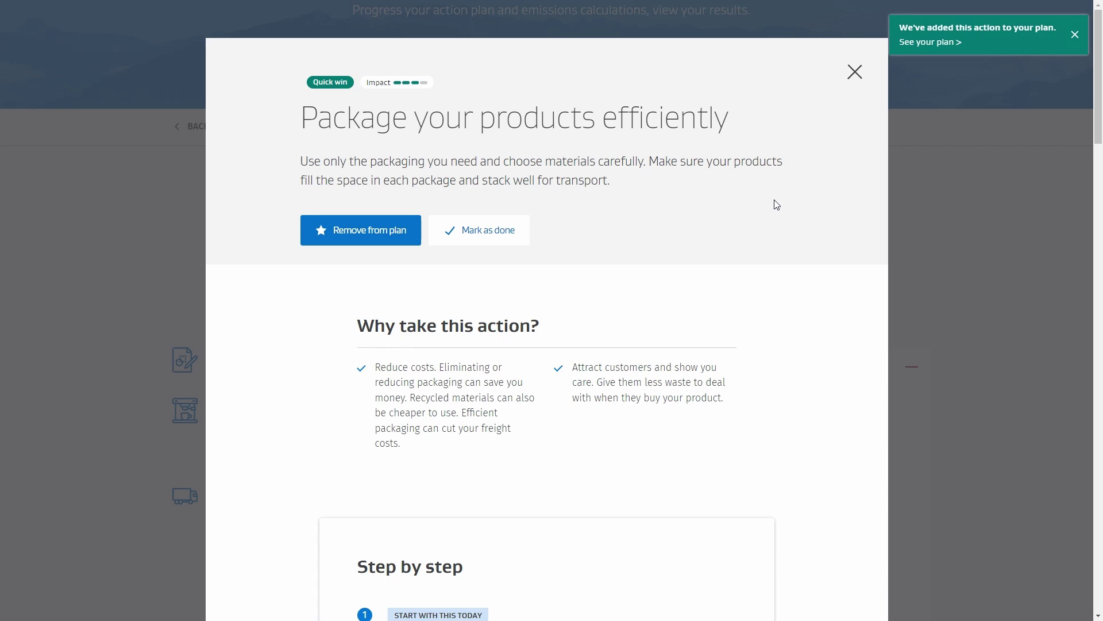
click(990, 196)
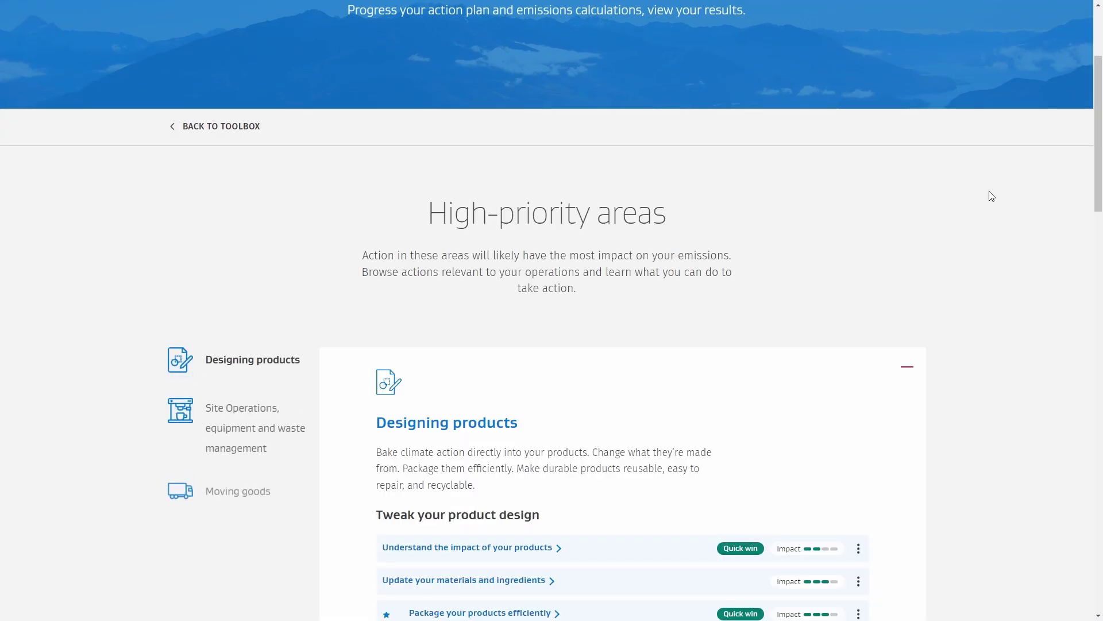
scroll(988, 196, down, 1)
scroll(989, 196, down, 3)
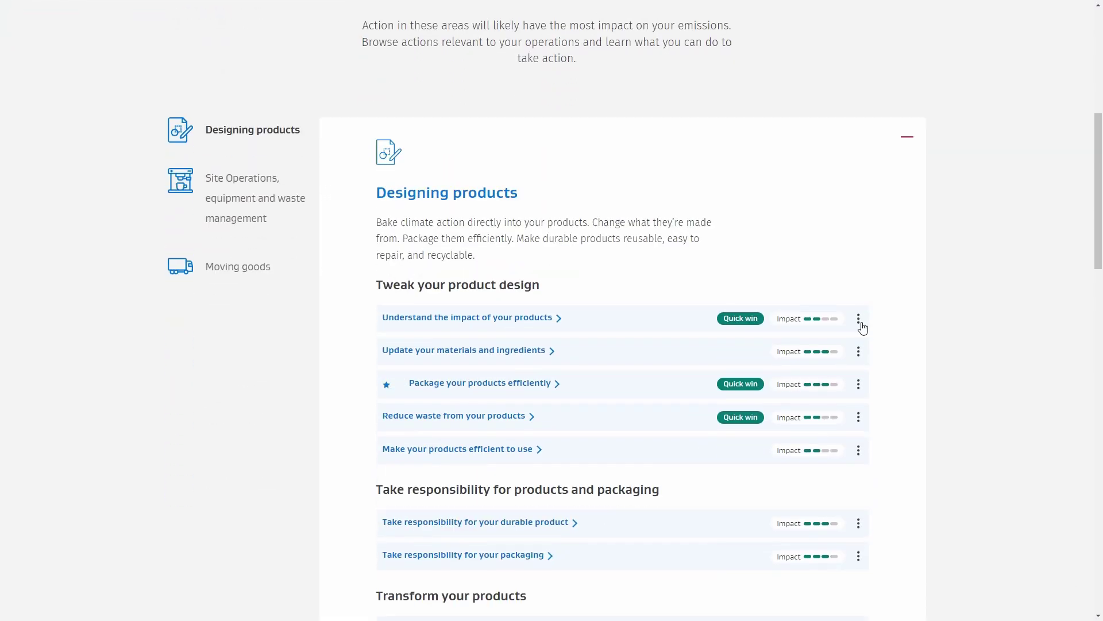
click(862, 320)
click(834, 342)
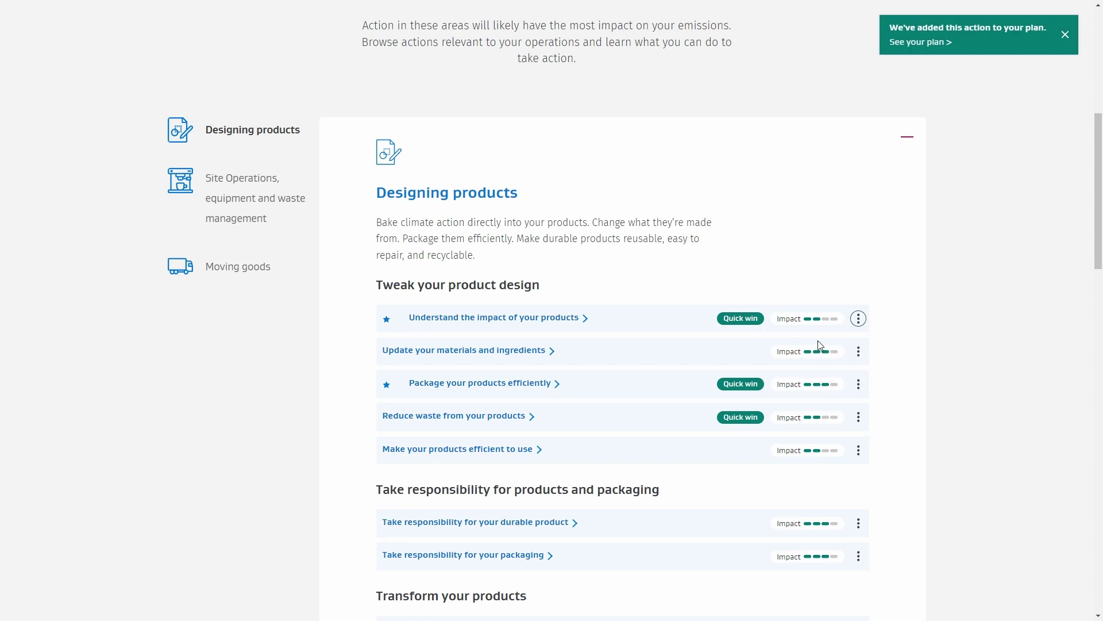
- Show the actions for the high-priority area Site Operations, equipment and waste management
scroll(814, 341, down, 1)
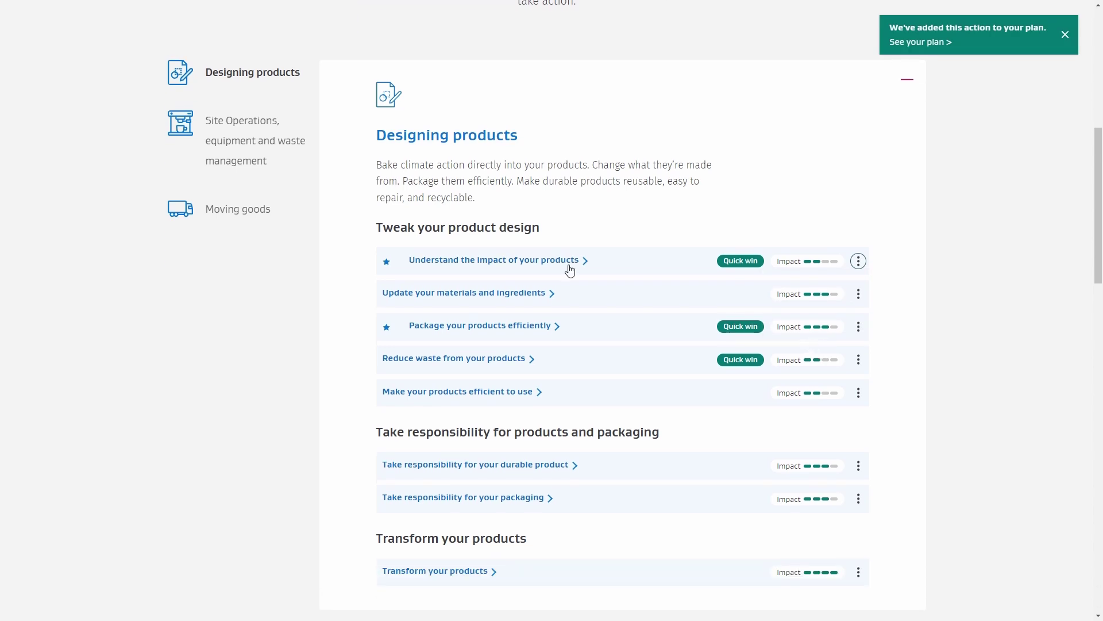
click(276, 142)
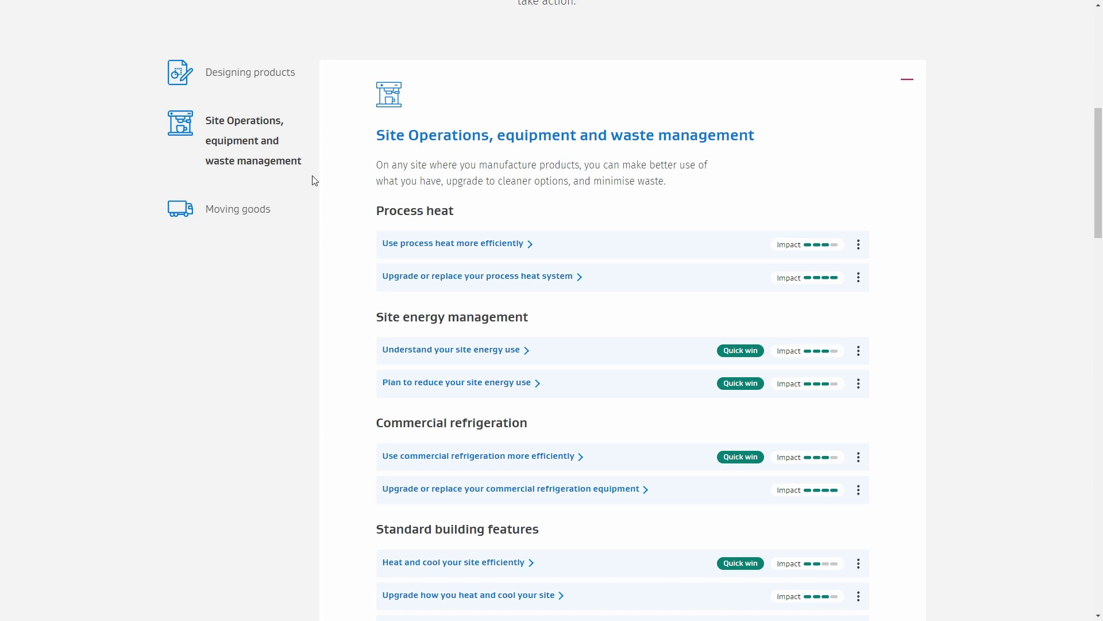
- Open the action "Use specialised equipment more efficiently" and read through its benefits, step-by-step guide and case study
scroll(338, 223, down, 2)
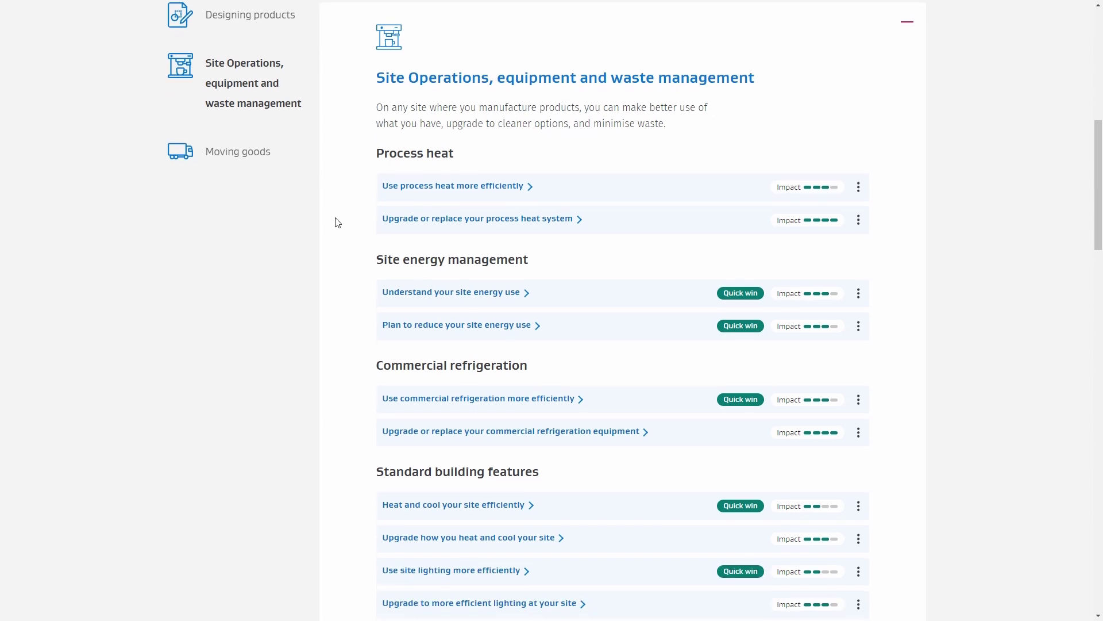
scroll(338, 223, down, 3)
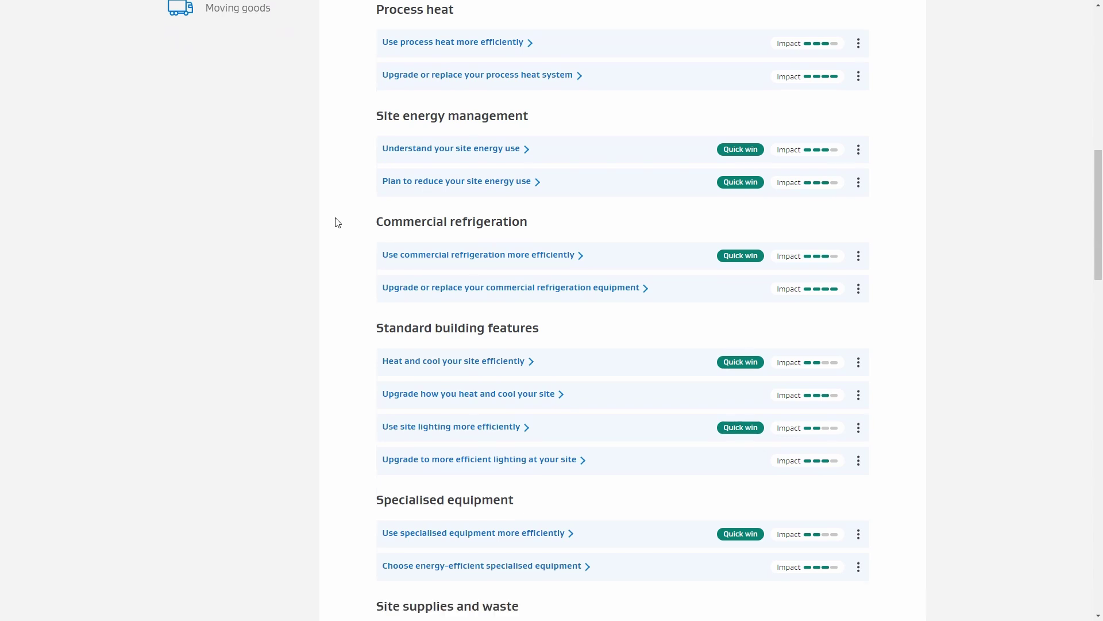
scroll(337, 222, down, 5)
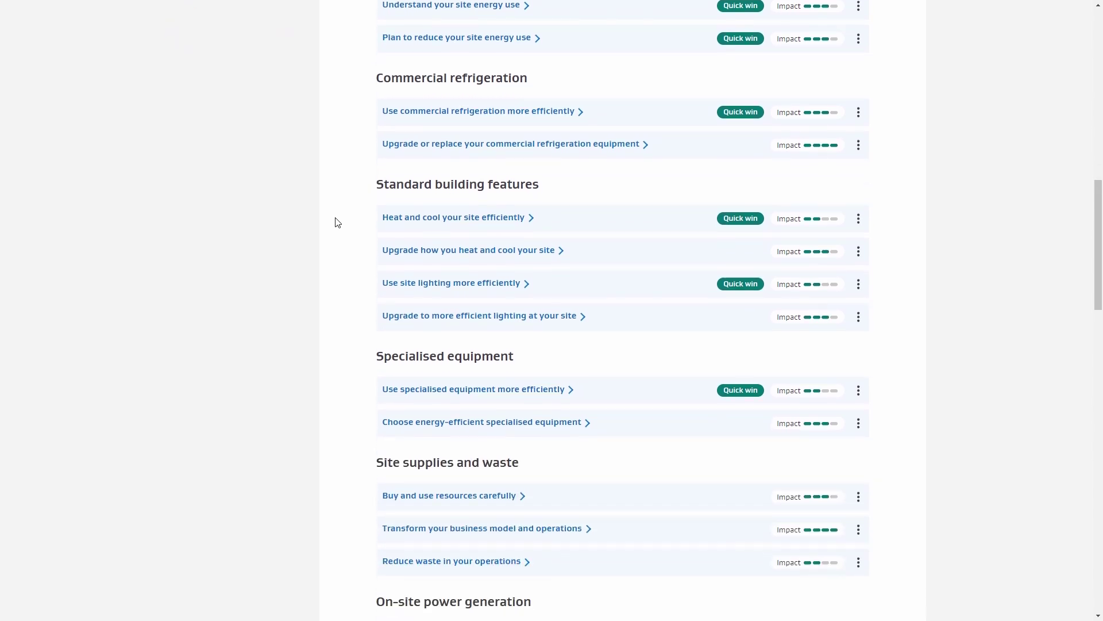
scroll(337, 222, down, 1)
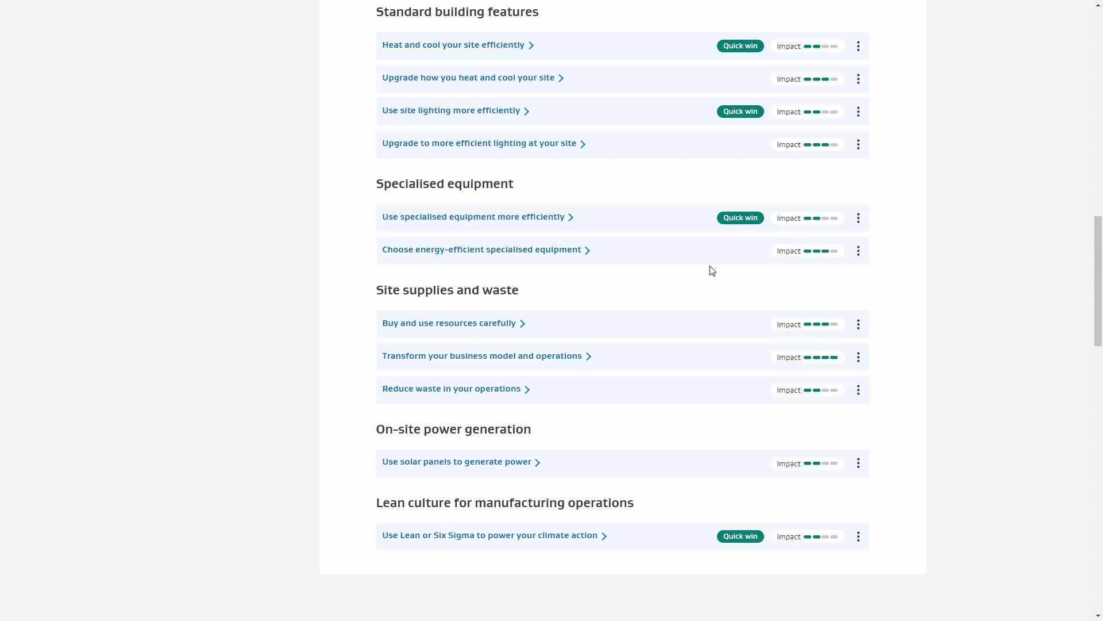
click(522, 221)
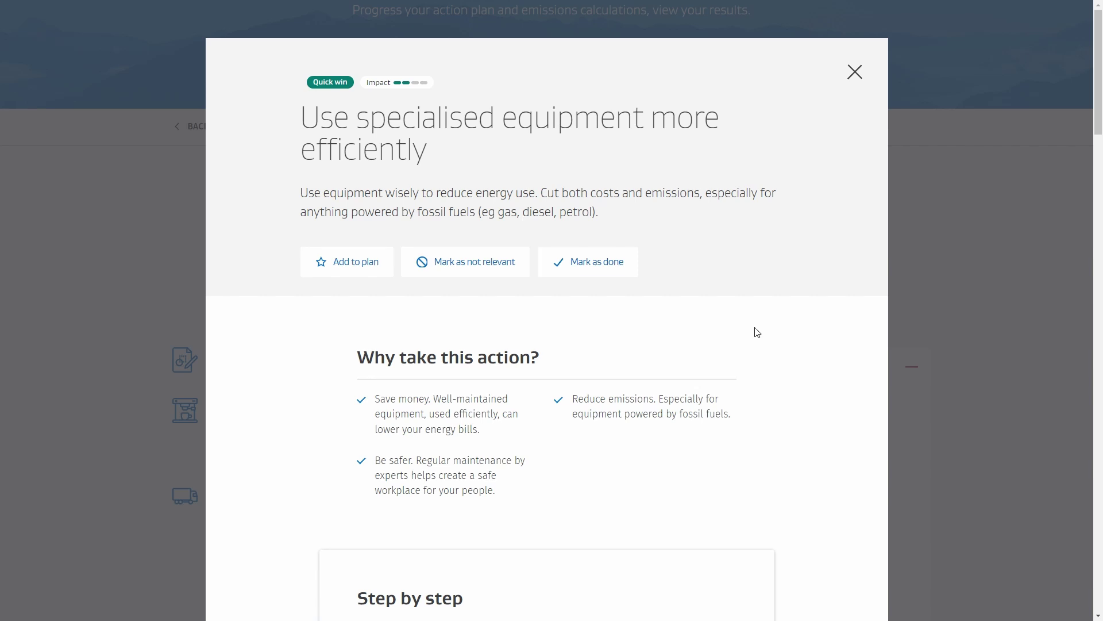
scroll(757, 332, down, 10)
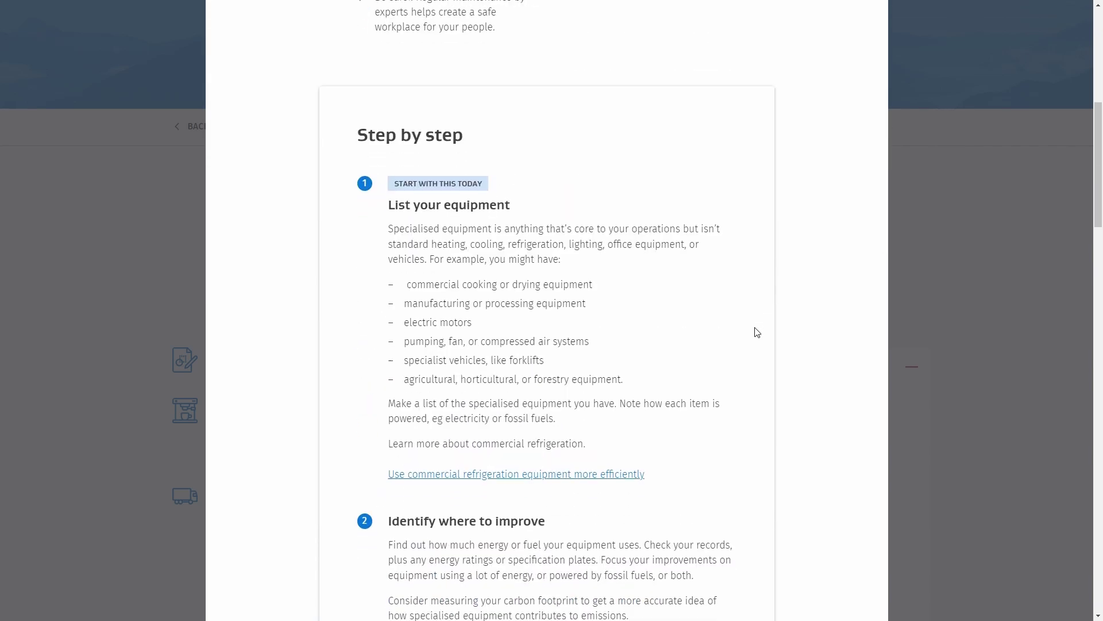
scroll(757, 332, down, 15)
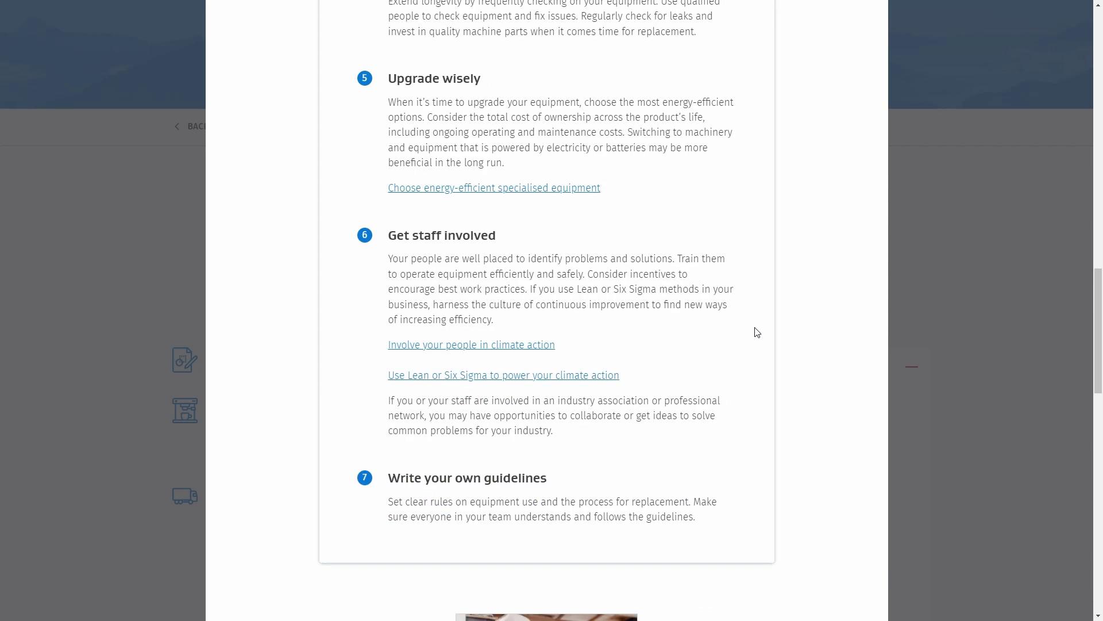
scroll(757, 332, down, 11)
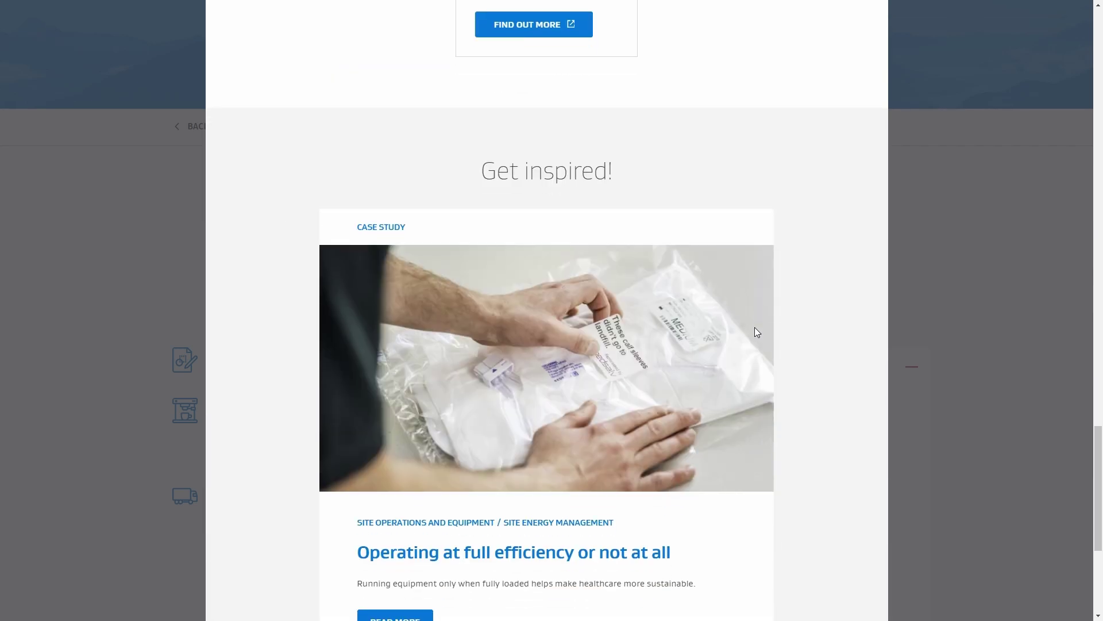
scroll(757, 332, down, 1)
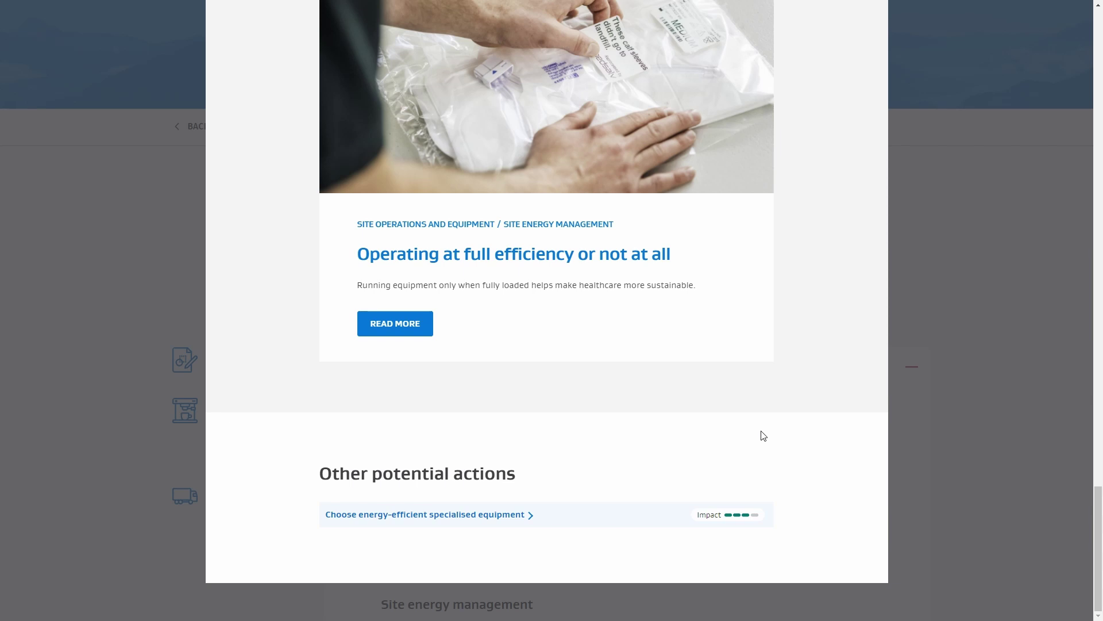
- Add the action "Use specialised equipment more efficiently" to the plan and close its details
scroll(763, 437, up, 11)
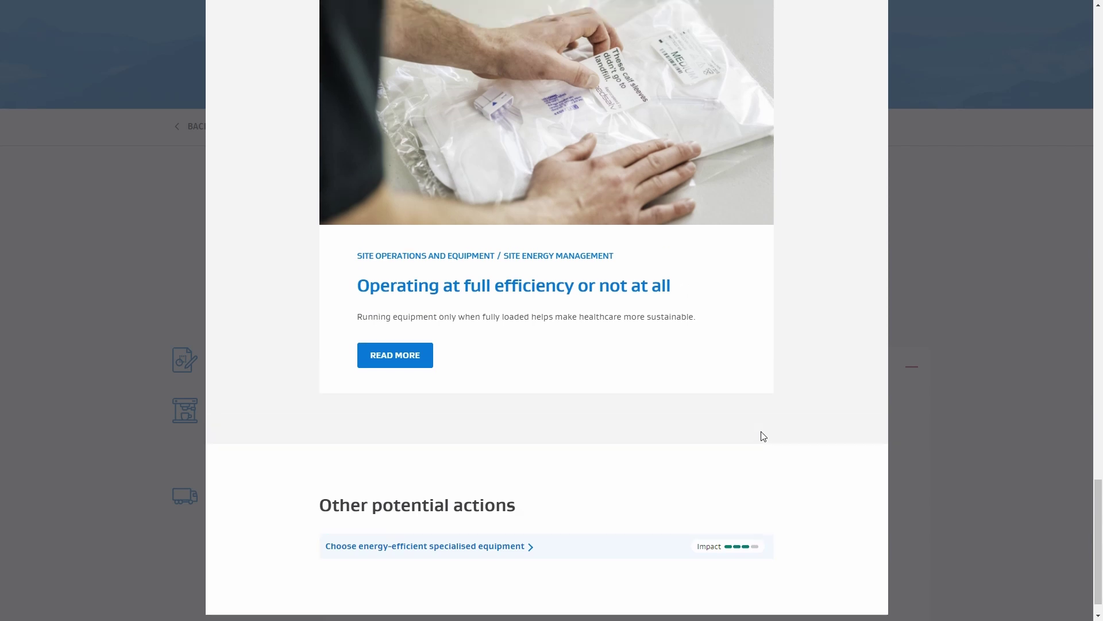
scroll(763, 438, up, 20)
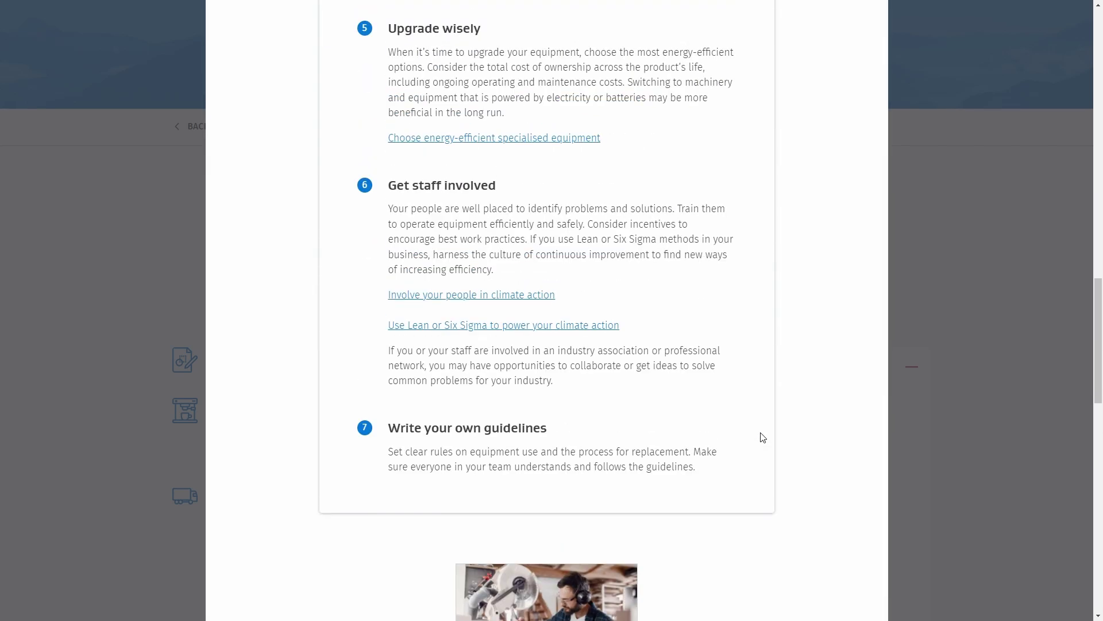
scroll(763, 437, up, 7)
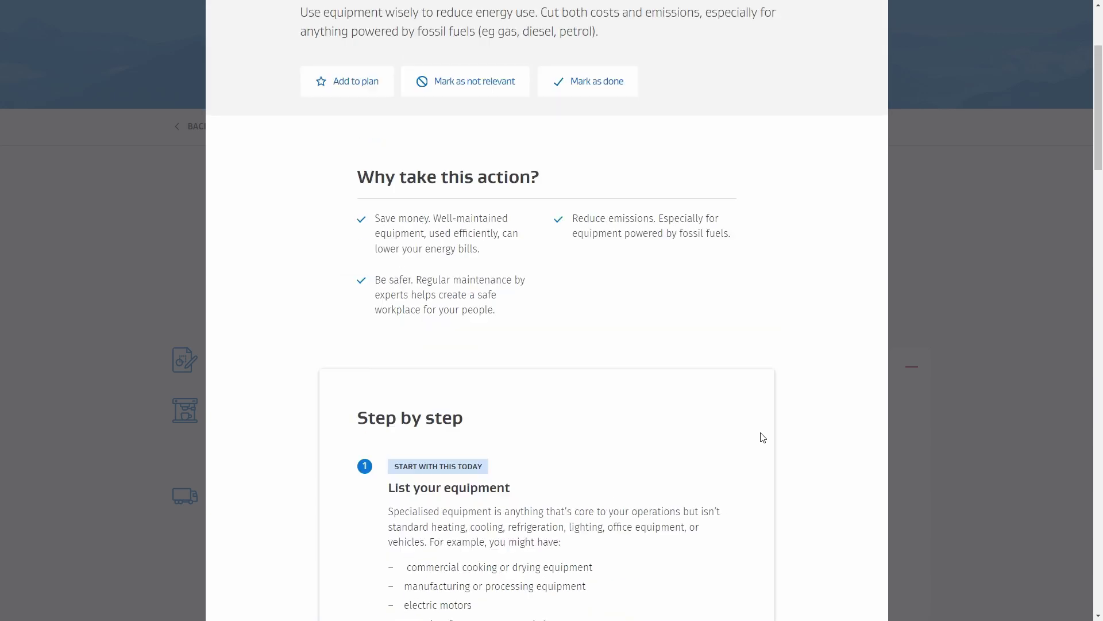
click(345, 253)
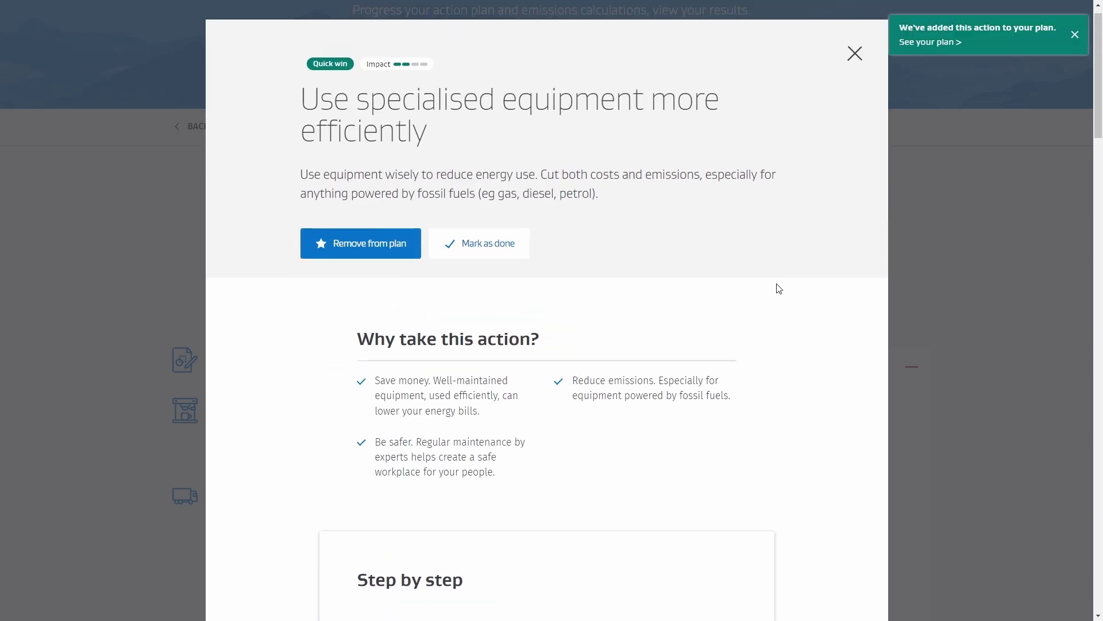
click(1006, 274)
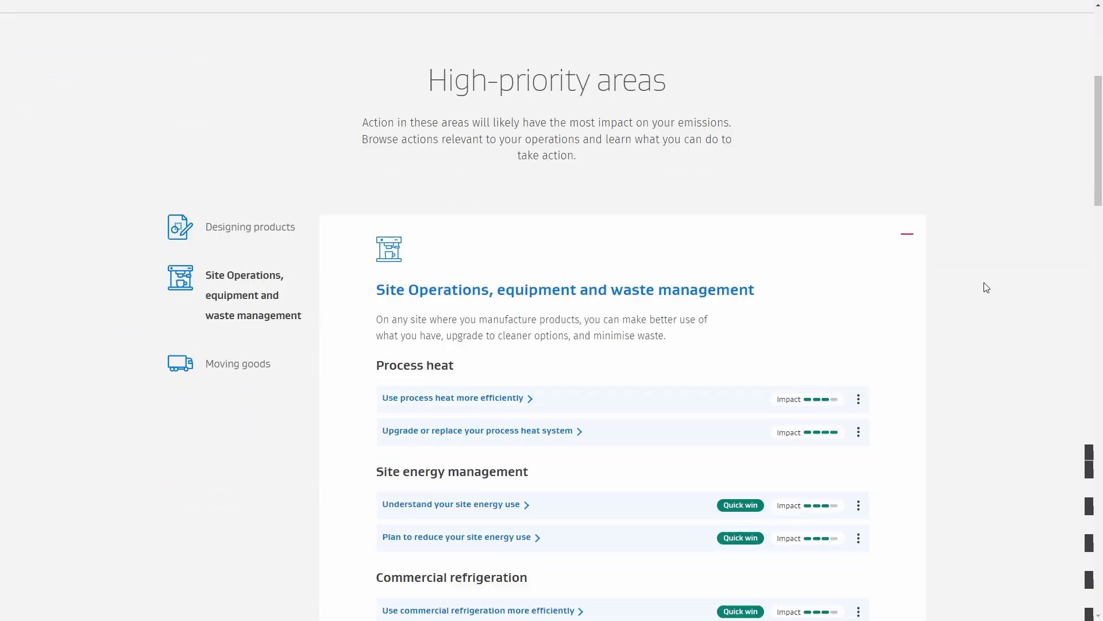
- Mark the action "Use Lean or Six Sigma to power your climate action" under Lean culture for manufacturing operations as done
scroll(984, 286, down, 10)
scroll(986, 287, down, 3)
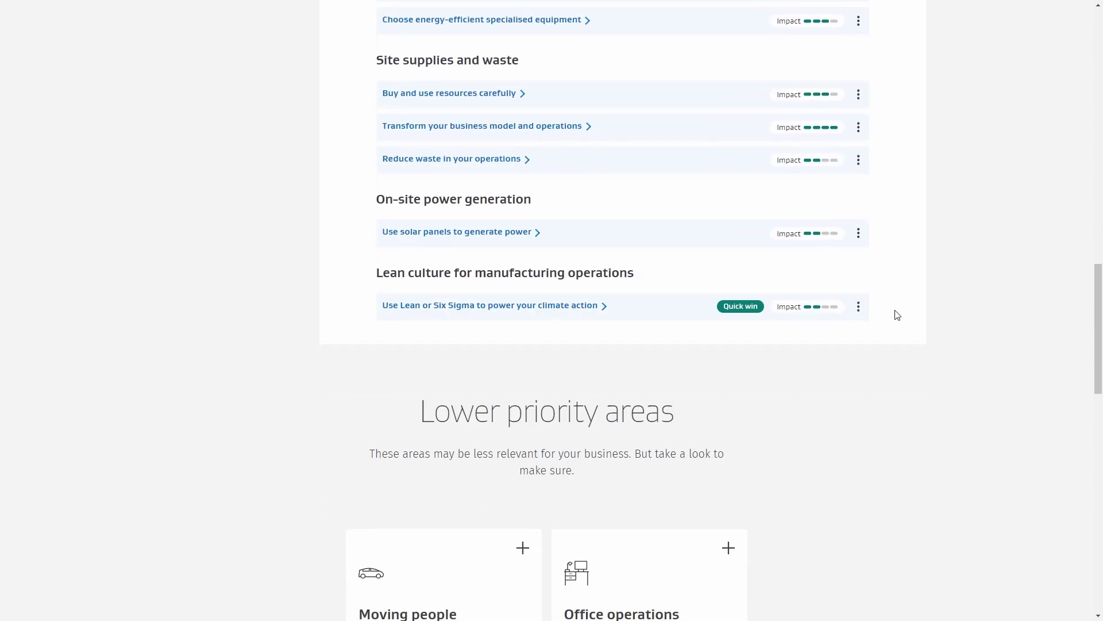
click(863, 310)
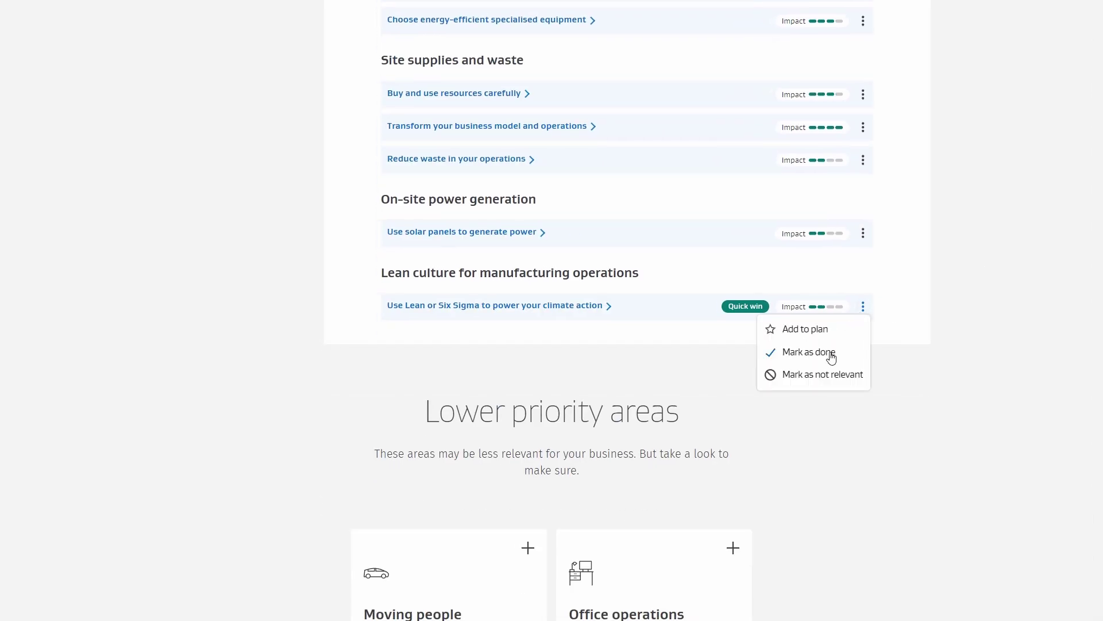
click(809, 352)
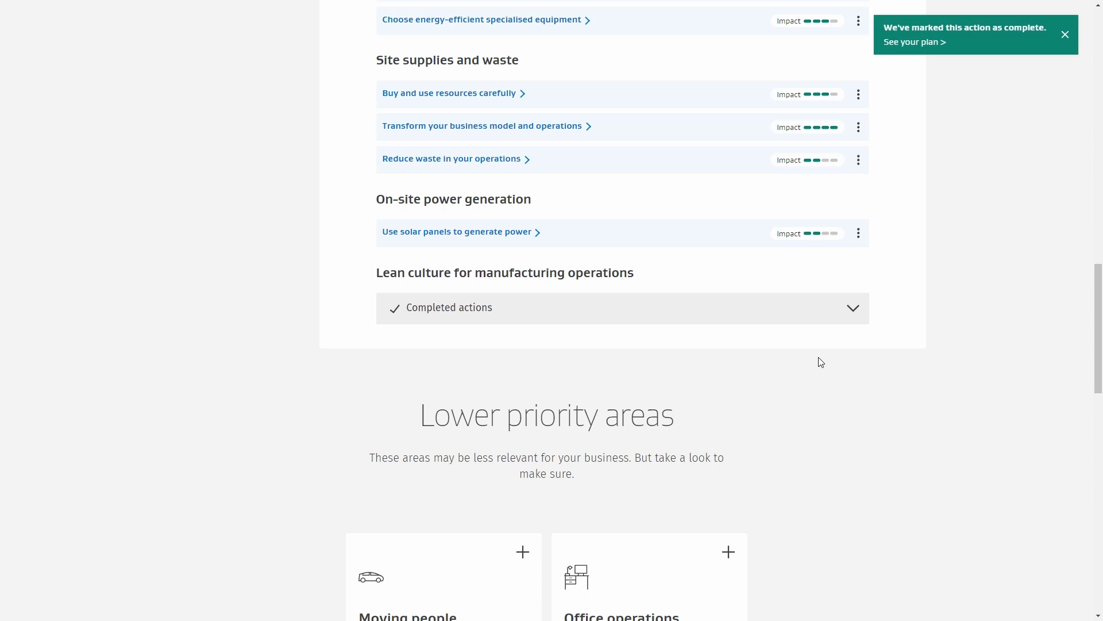
- Show the actions for the high-priority area Moving goods and add "Cut emissions for deliveries to your business" to the plan
scroll(820, 362, down, 3)
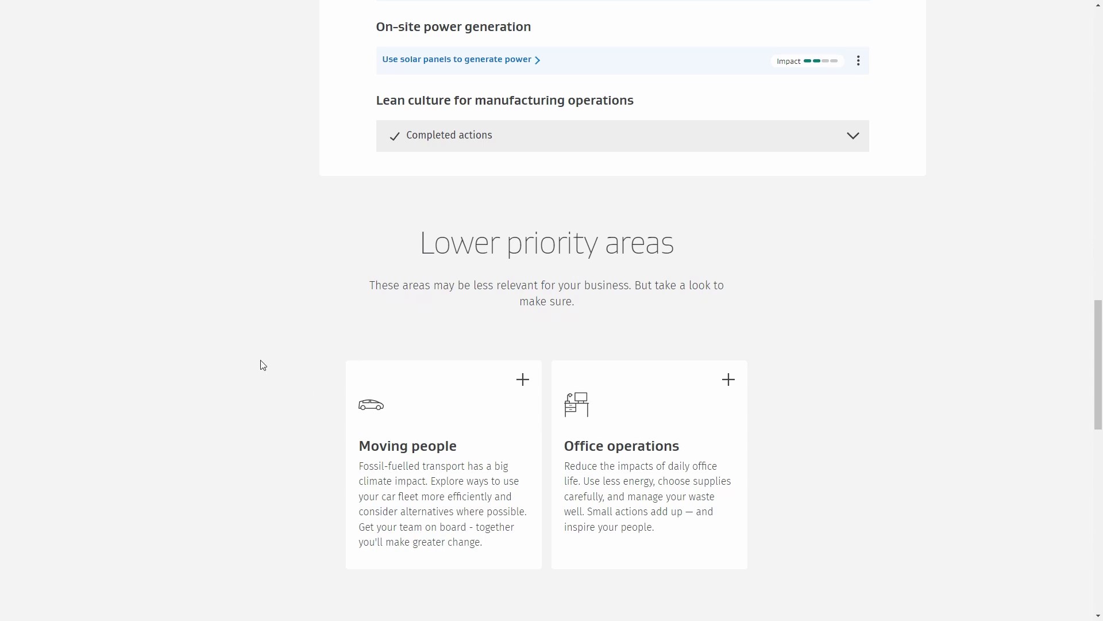
scroll(263, 365, up, 8)
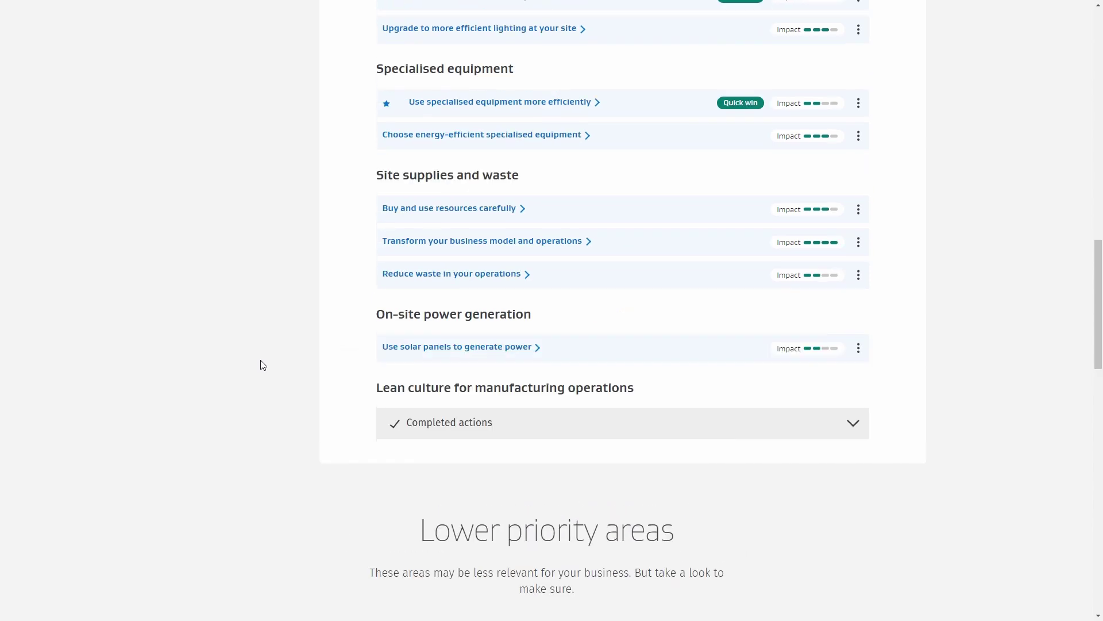
scroll(262, 365, up, 9)
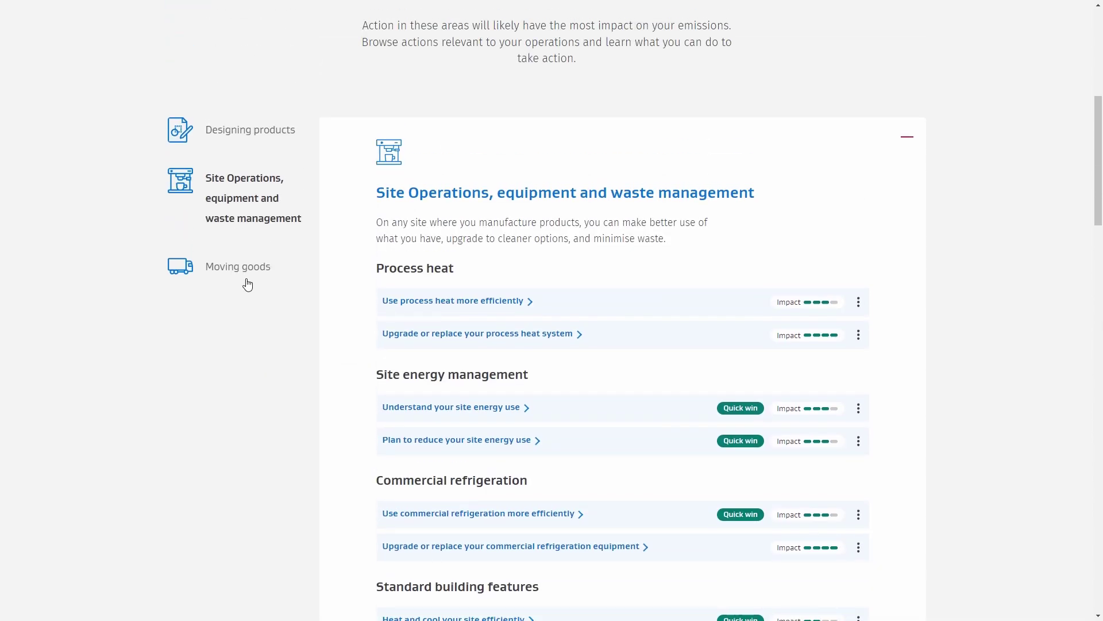
click(239, 275)
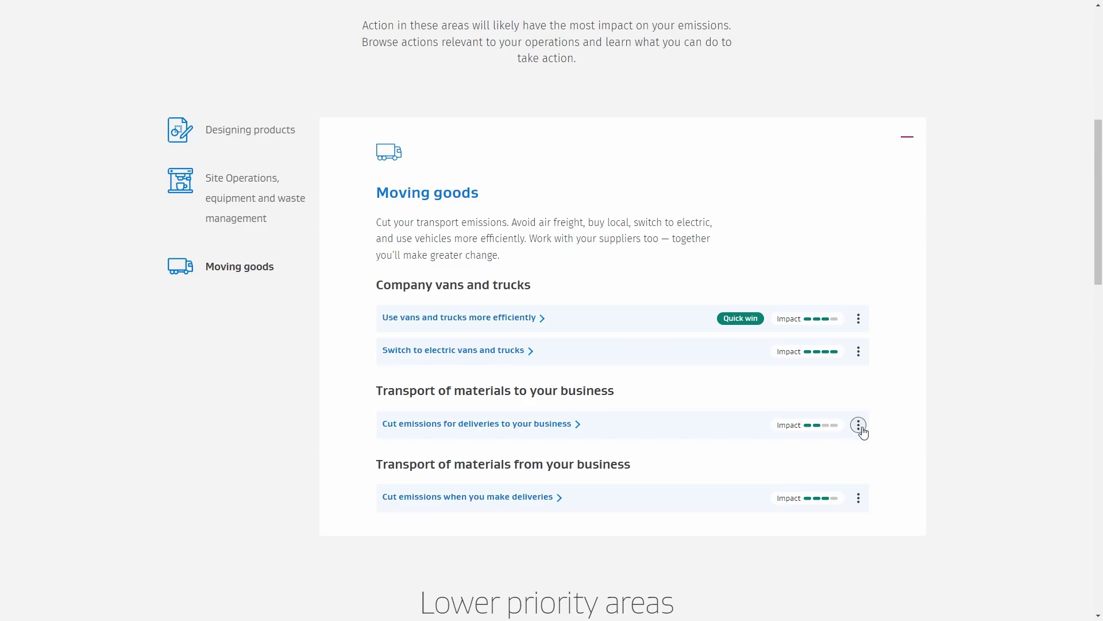
click(858, 425)
click(838, 448)
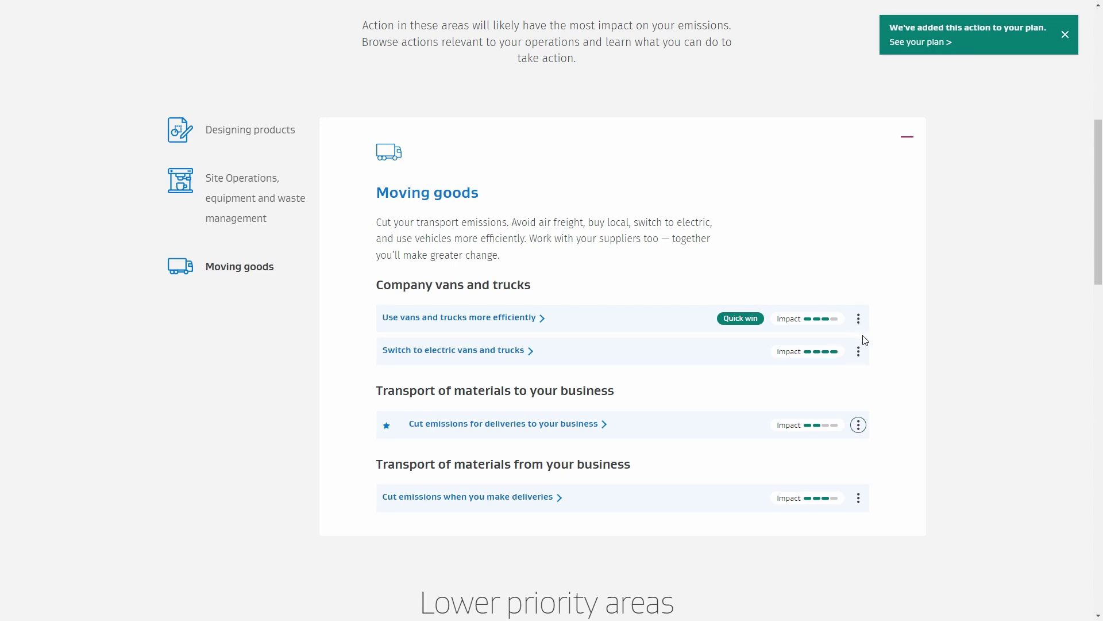
- Return to the toolbox overview and mark "Understand the impact of your products" in the action plan as completed
scroll(637, 381, up, 2)
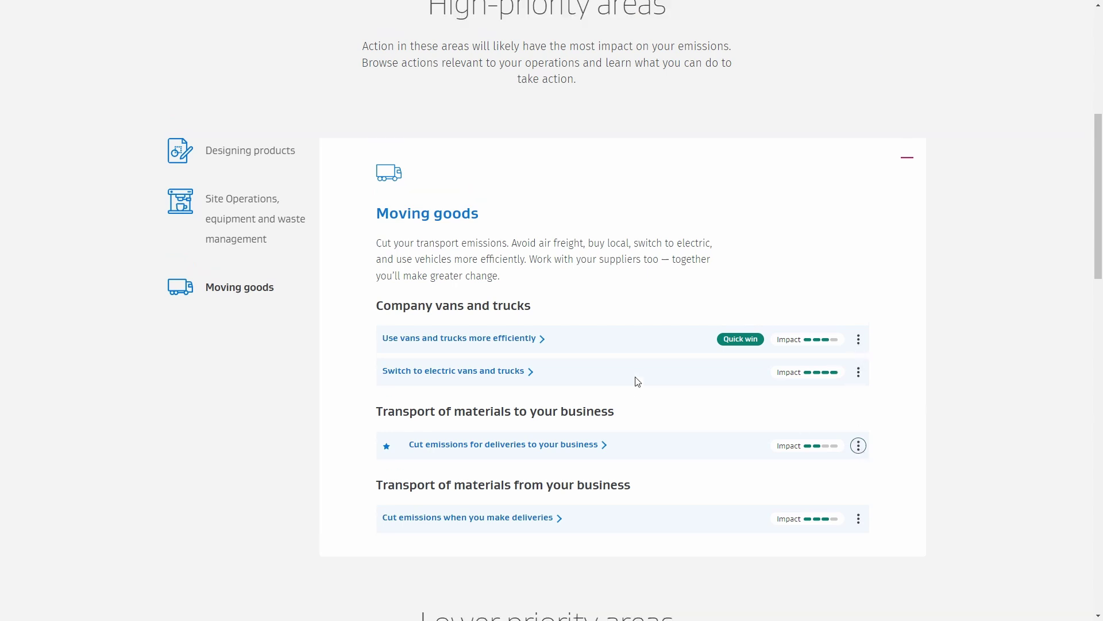
scroll(636, 381, up, 3)
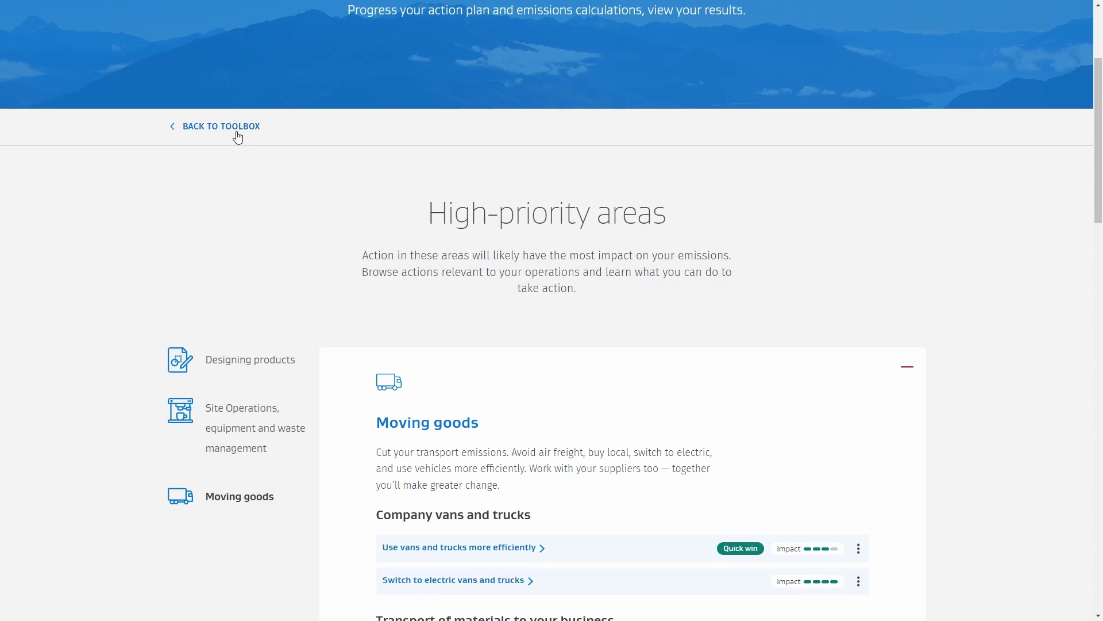
click(236, 132)
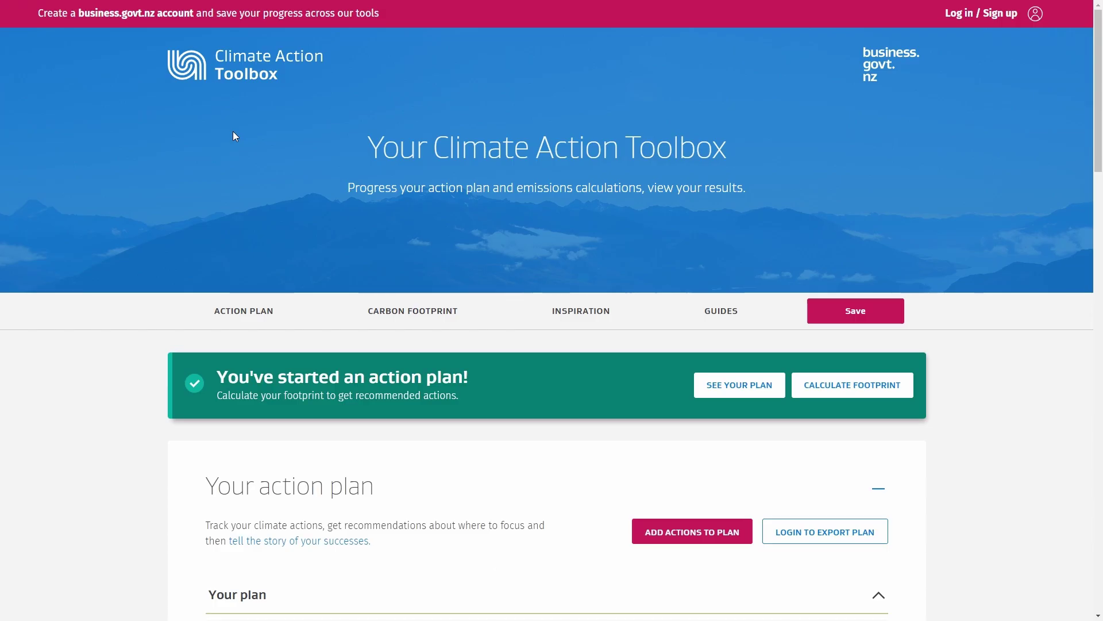
scroll(233, 136, down, 5)
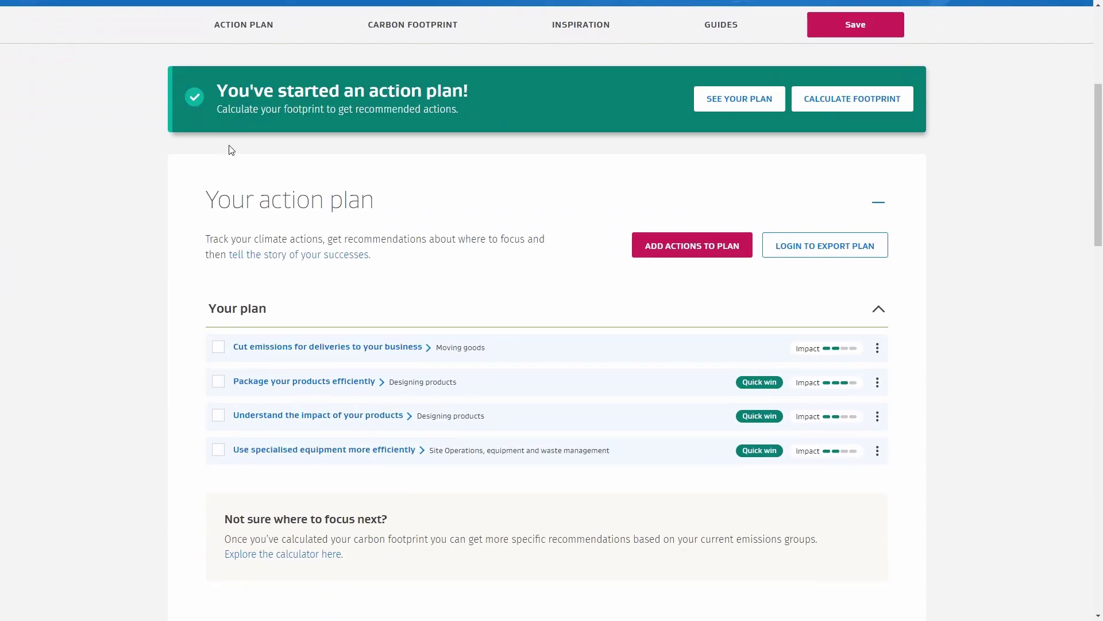
scroll(231, 150, down, 1)
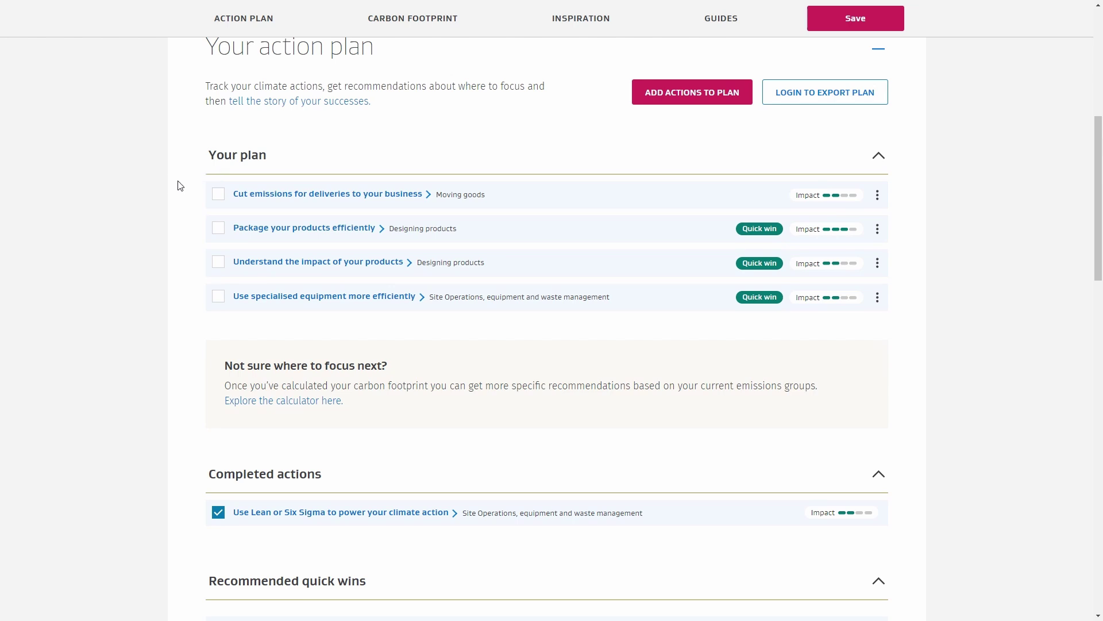
click(220, 266)
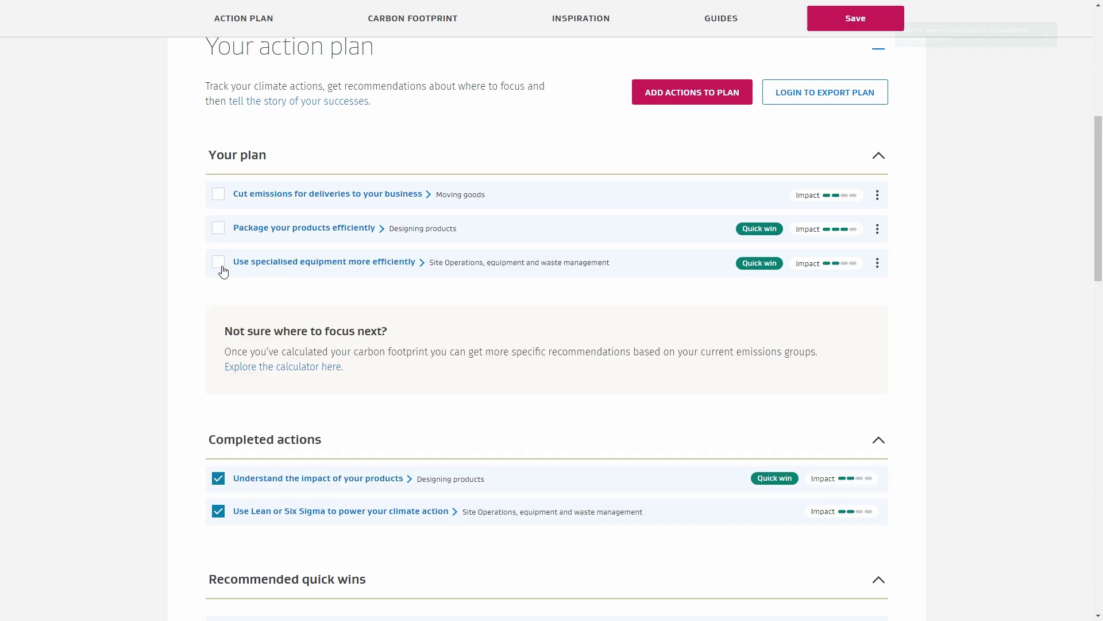
- Look over the plan's completed actions and recommended quick wins, and open the emissions calculator to see what it involves
scroll(217, 298, down, 1)
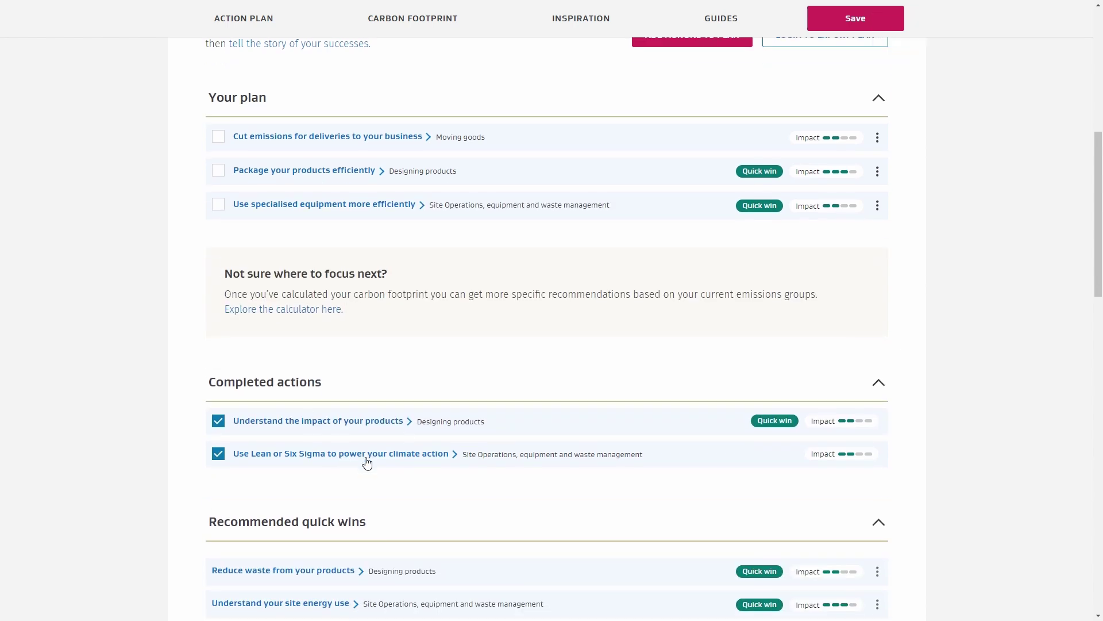
scroll(367, 462, down, 2)
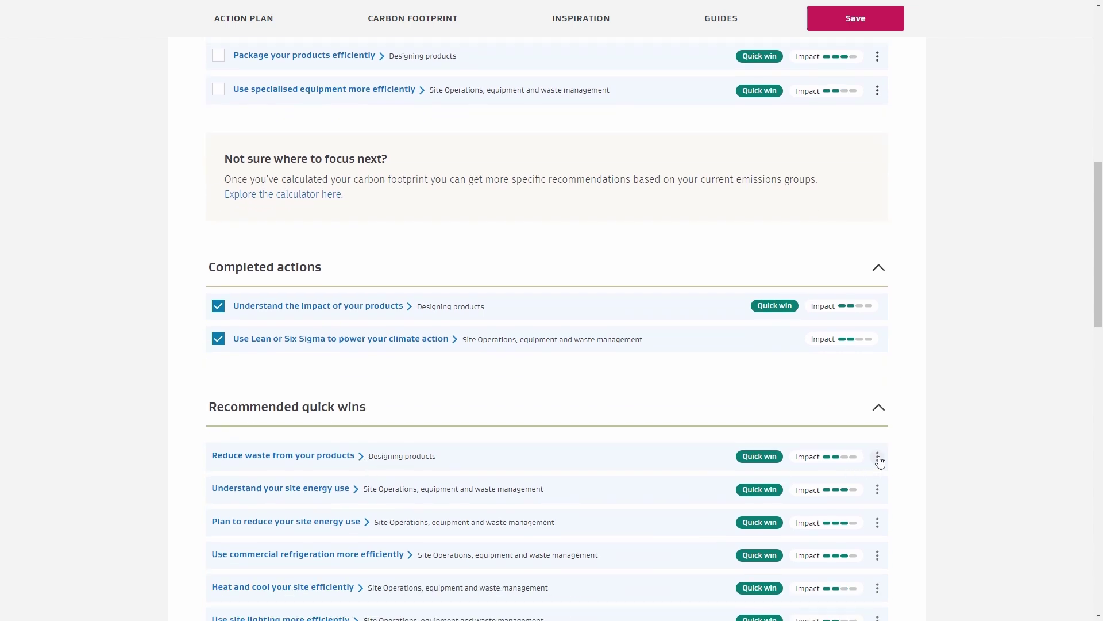
scroll(885, 494, up, 3)
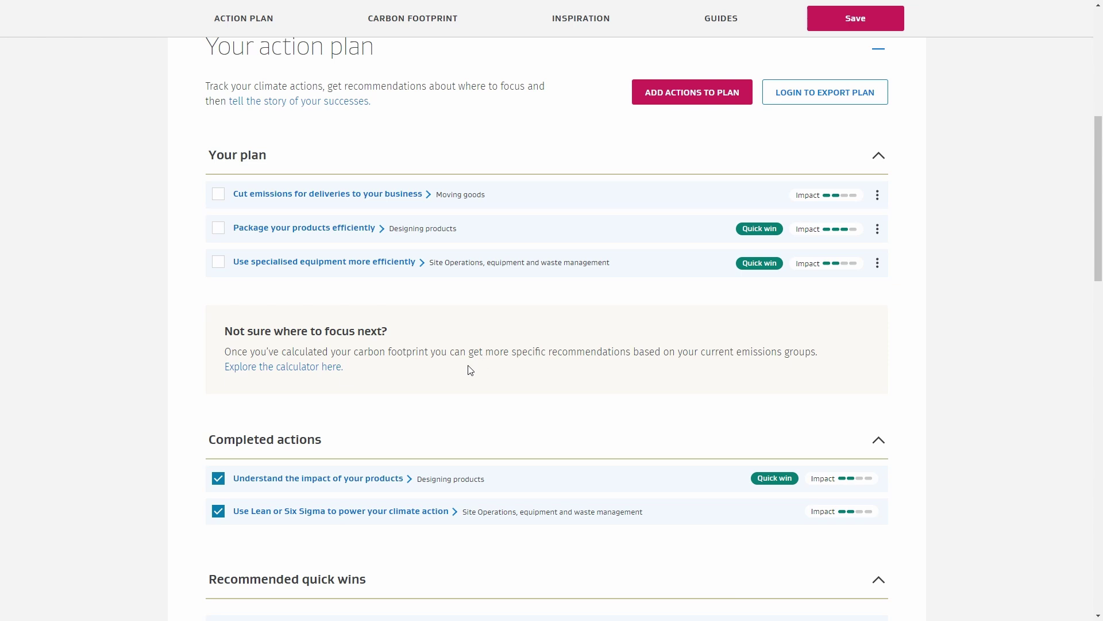
click(334, 371)
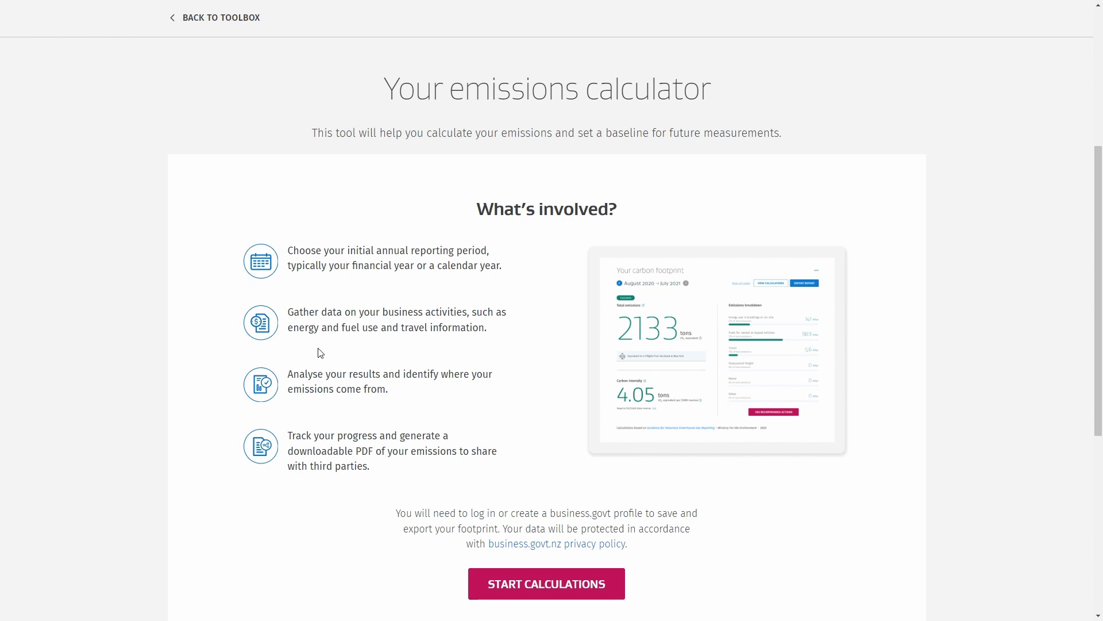
- Go back to the toolbox overview and examine the recommended reduction target in the action plan
click(224, 30)
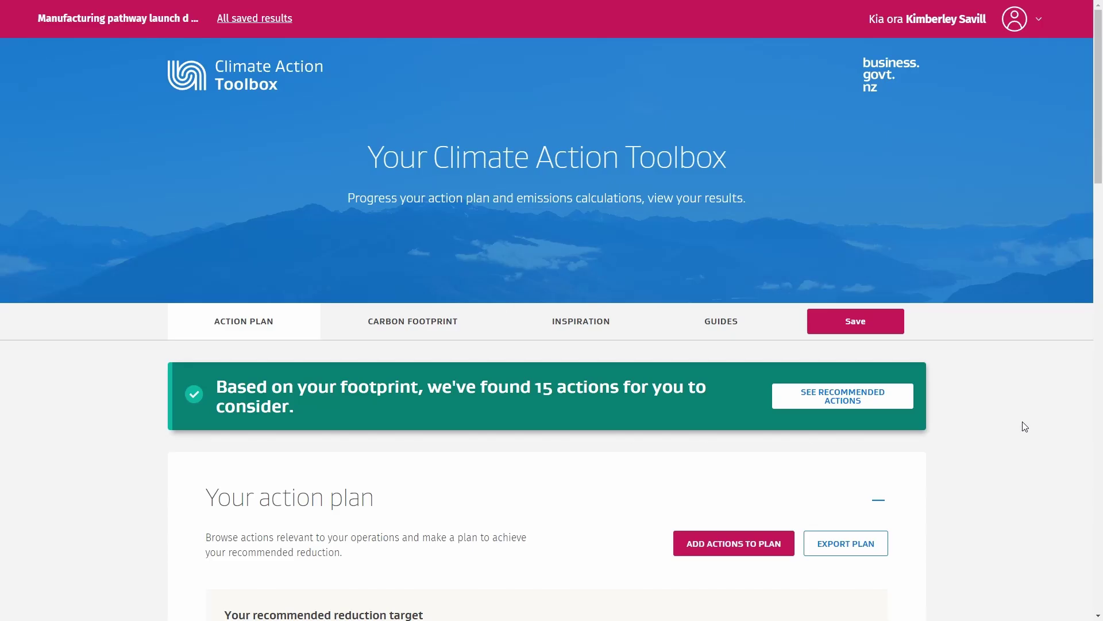
scroll(1025, 426, down, 4)
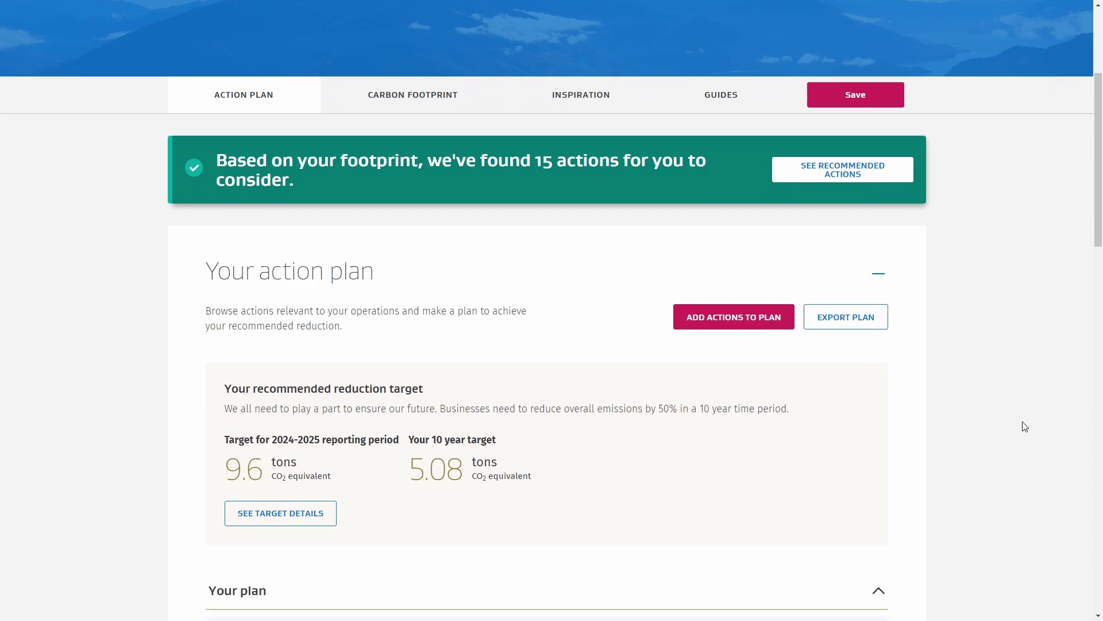
scroll(925, 438, down, 1)
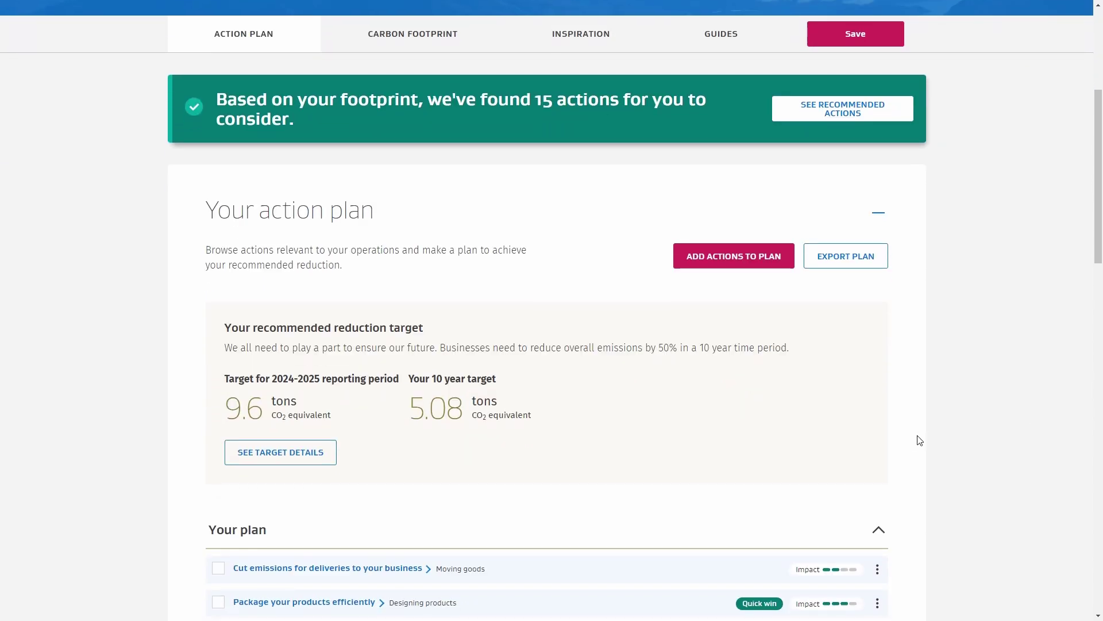
- Expand the footprint-based recommendations for Outsourced freight and for Energy use in buildings or on-site to see their suggested actions
scroll(892, 422, down, 1)
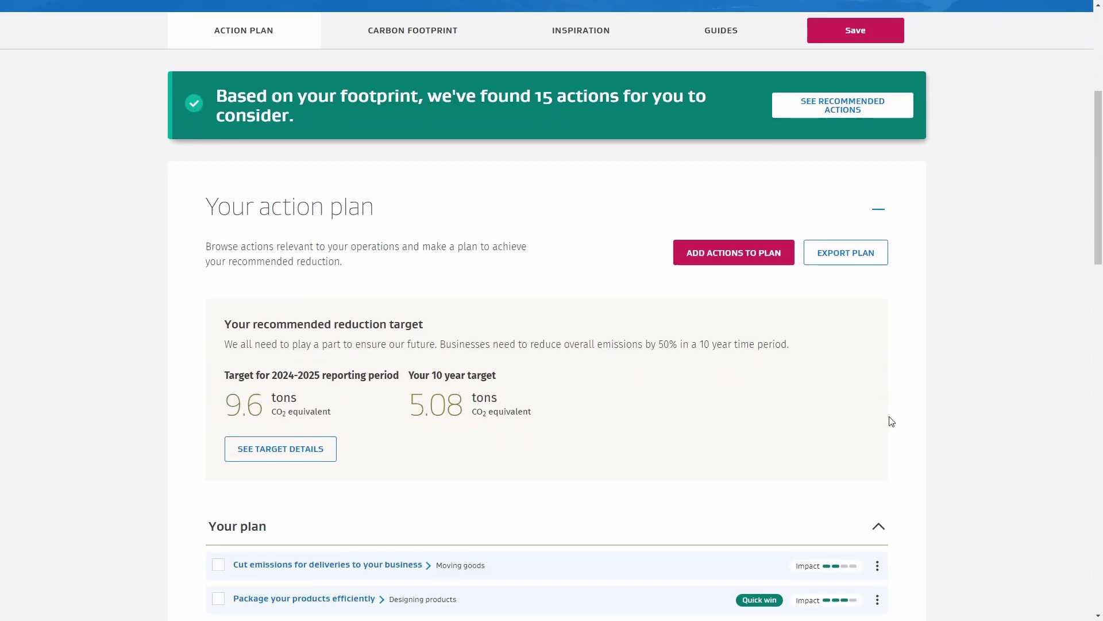
scroll(891, 421, down, 3)
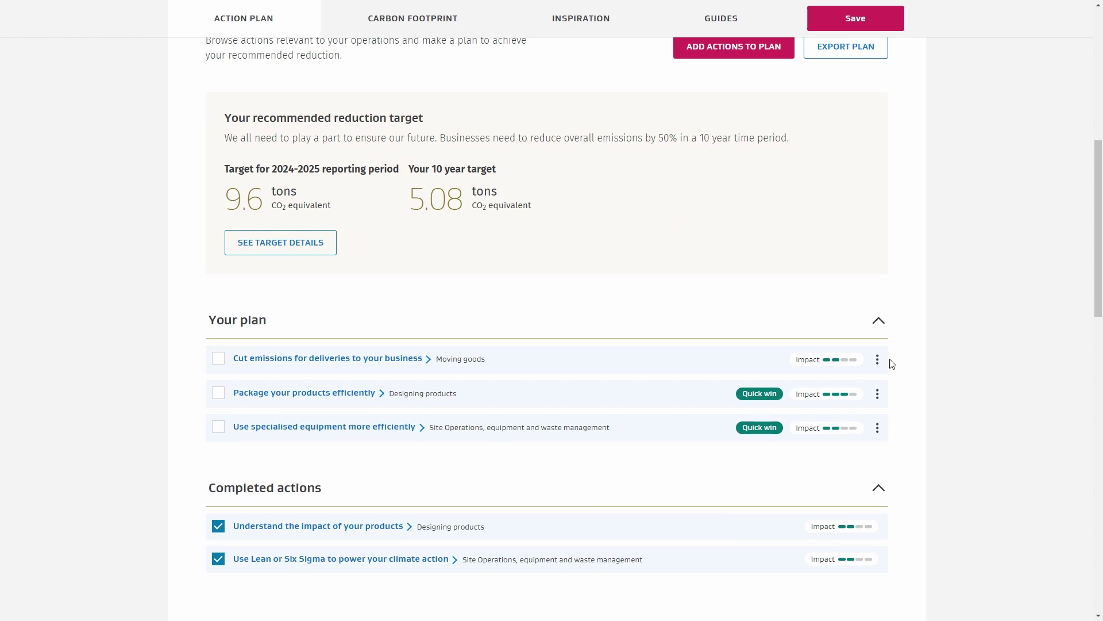
scroll(912, 482, down, 5)
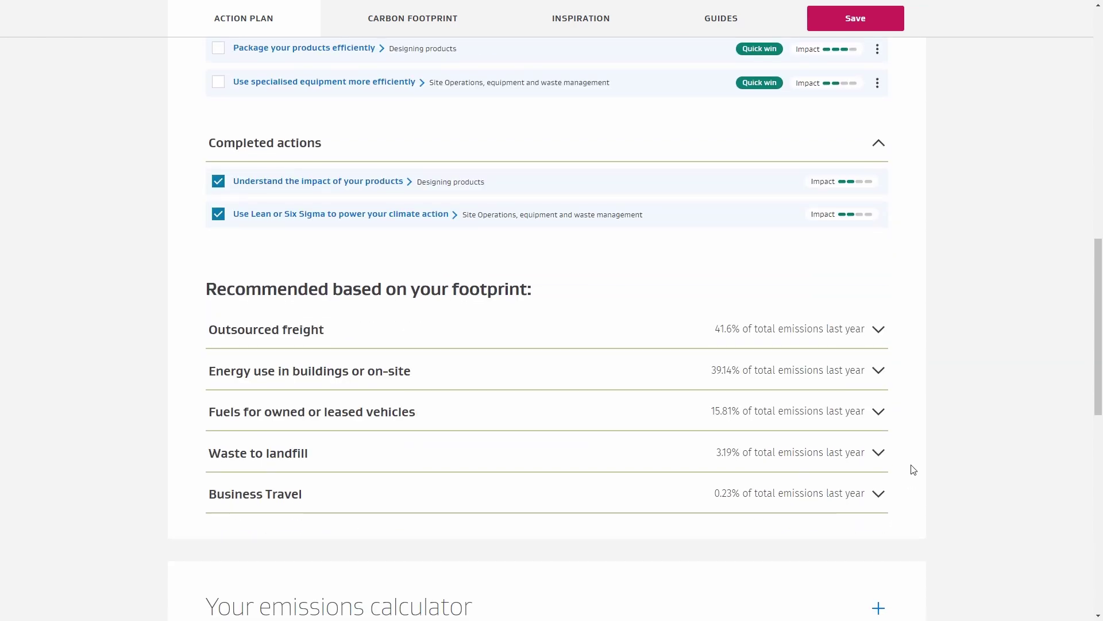
click(884, 335)
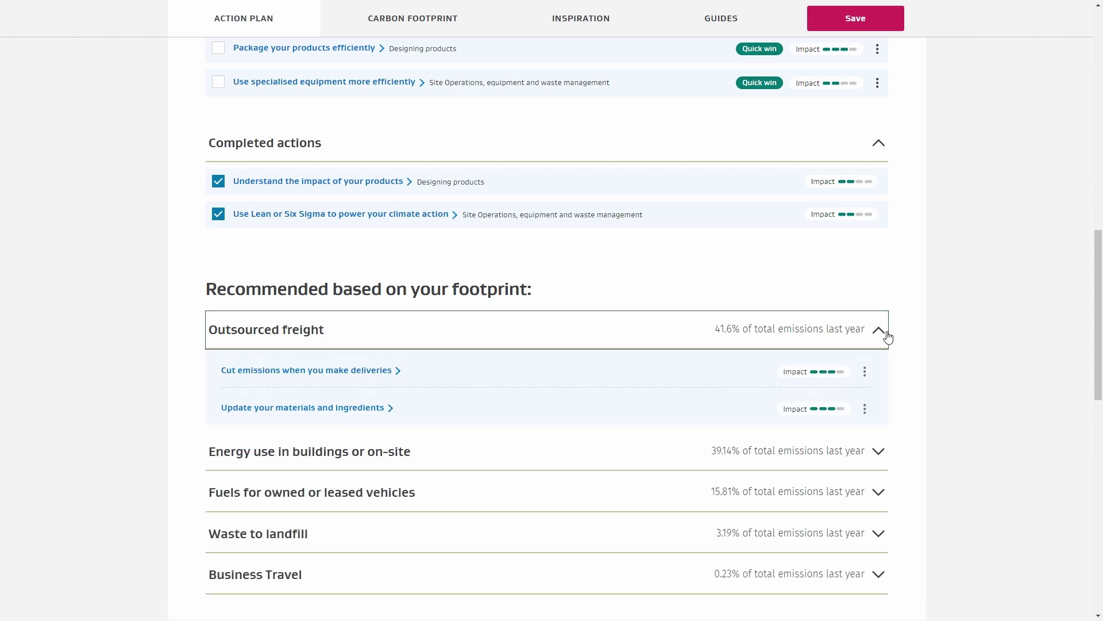
click(874, 459)
scroll(874, 459, down, 1)
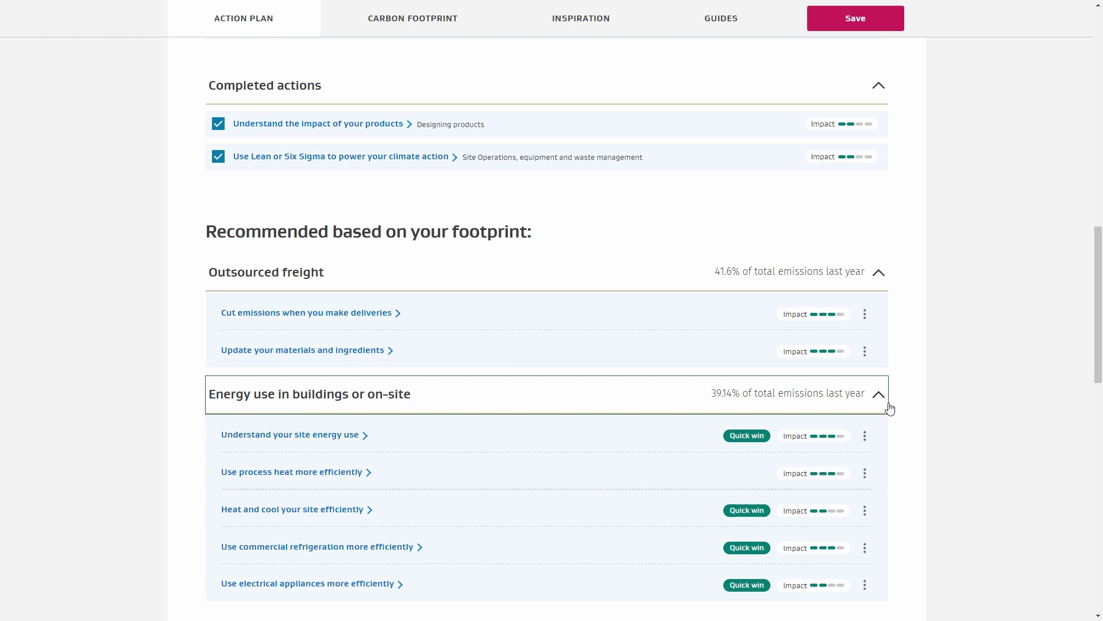
- Expand the emissions calculator section and examine the total emissions and the breakdown by source for April 2023 to March 2024
scroll(889, 408, down, 6)
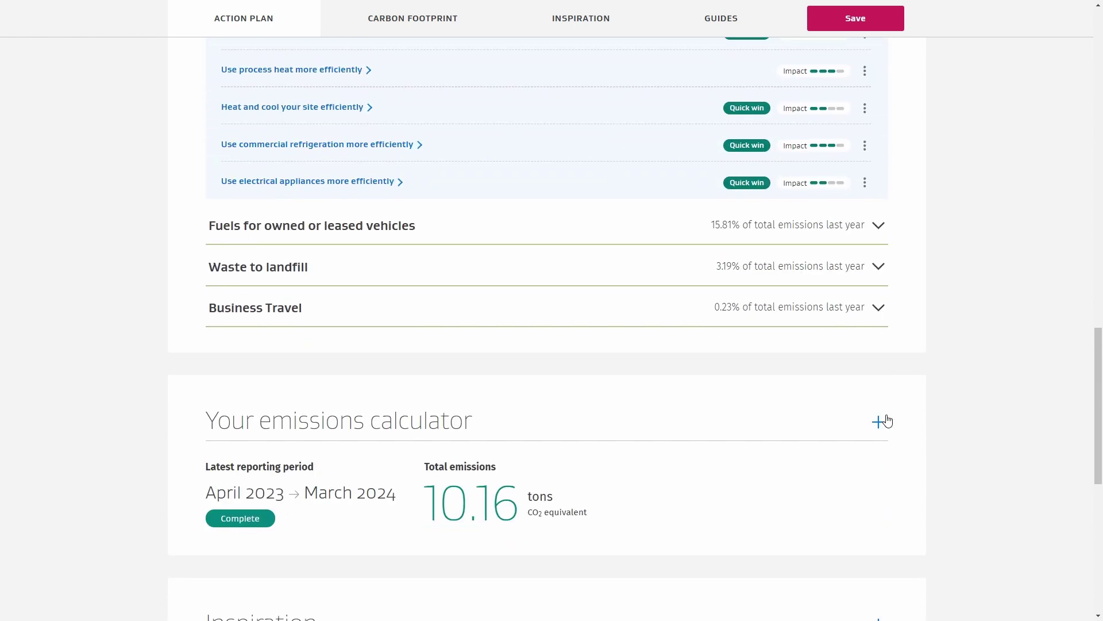
click(881, 418)
scroll(885, 420, down, 2)
scroll(885, 420, down, 3)
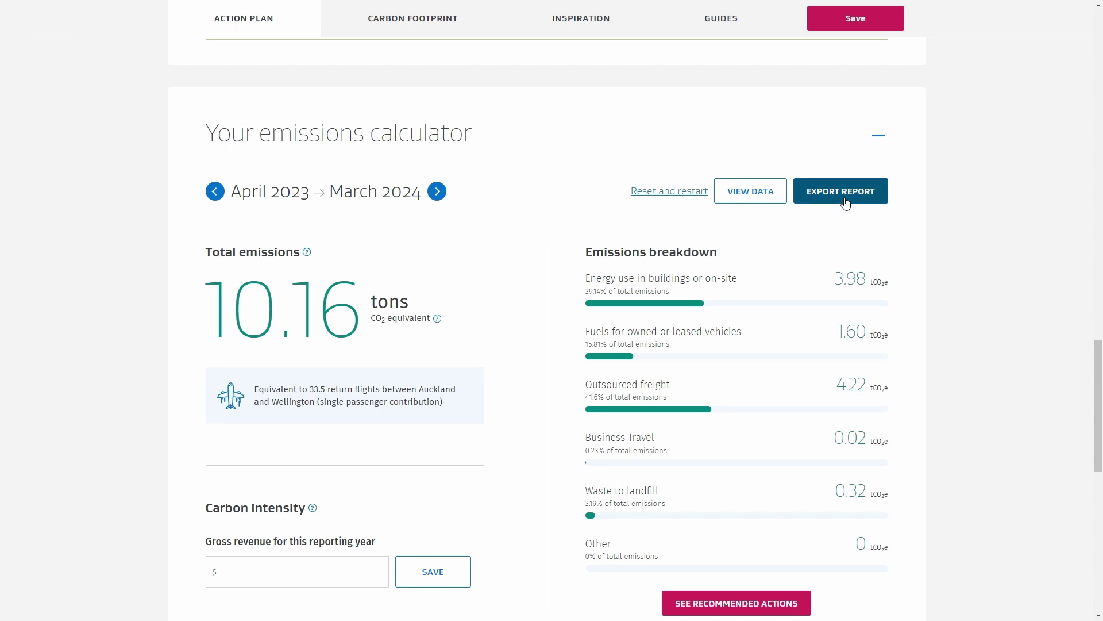
- Look back over the action plan and reduction target, and go to the Guides section to view the climate action guides
scroll(890, 218, up, 8)
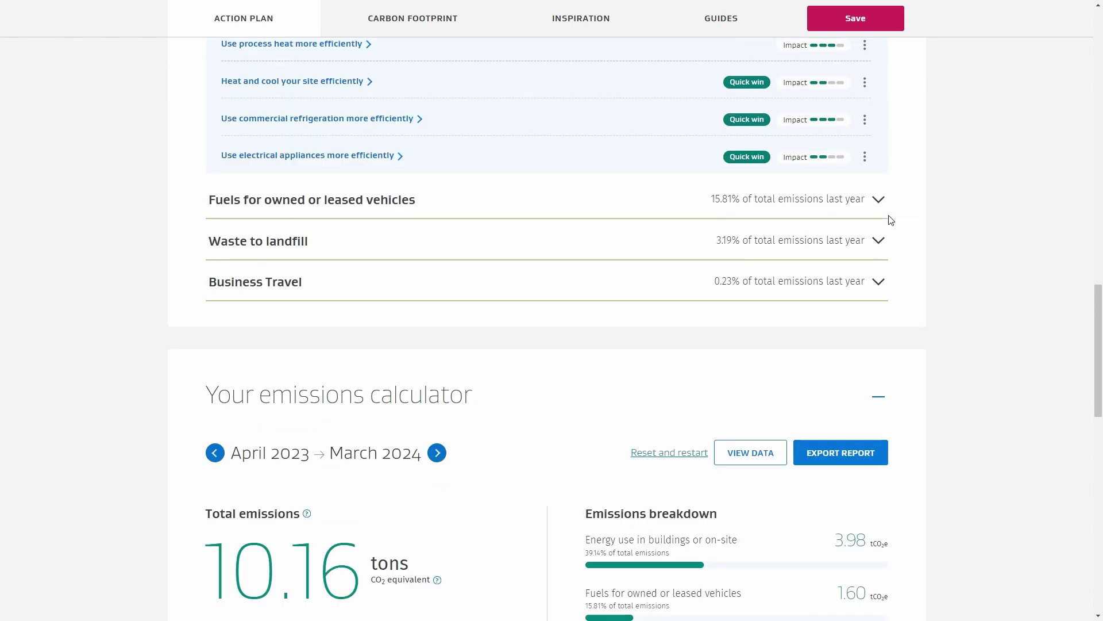
scroll(890, 220, up, 11)
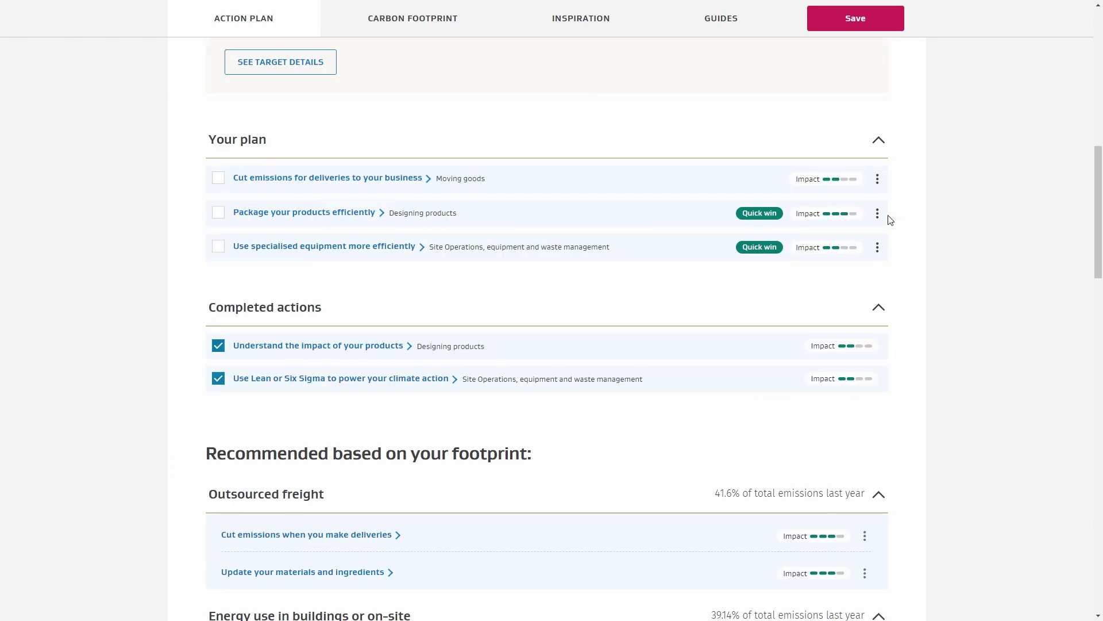
scroll(890, 219, up, 4)
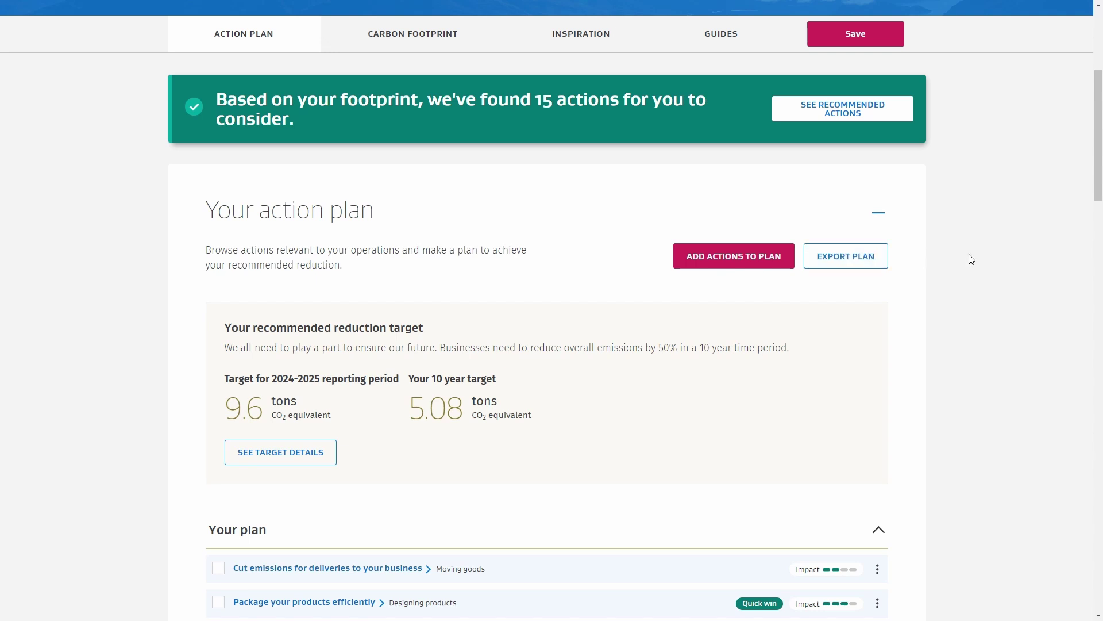
scroll(971, 259, up, 5)
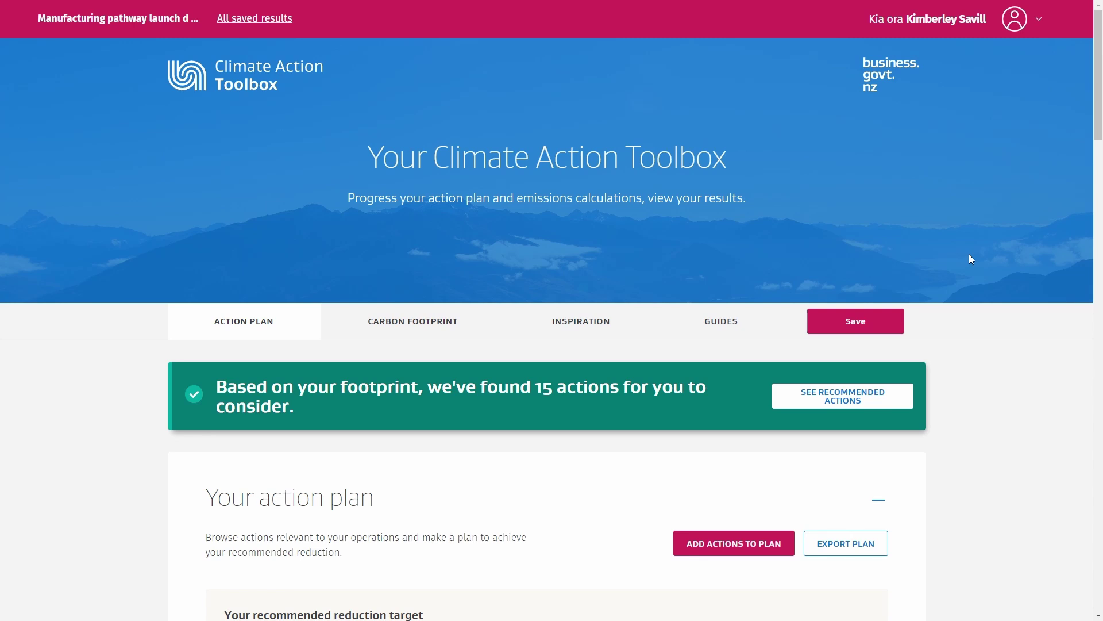
click(743, 320)
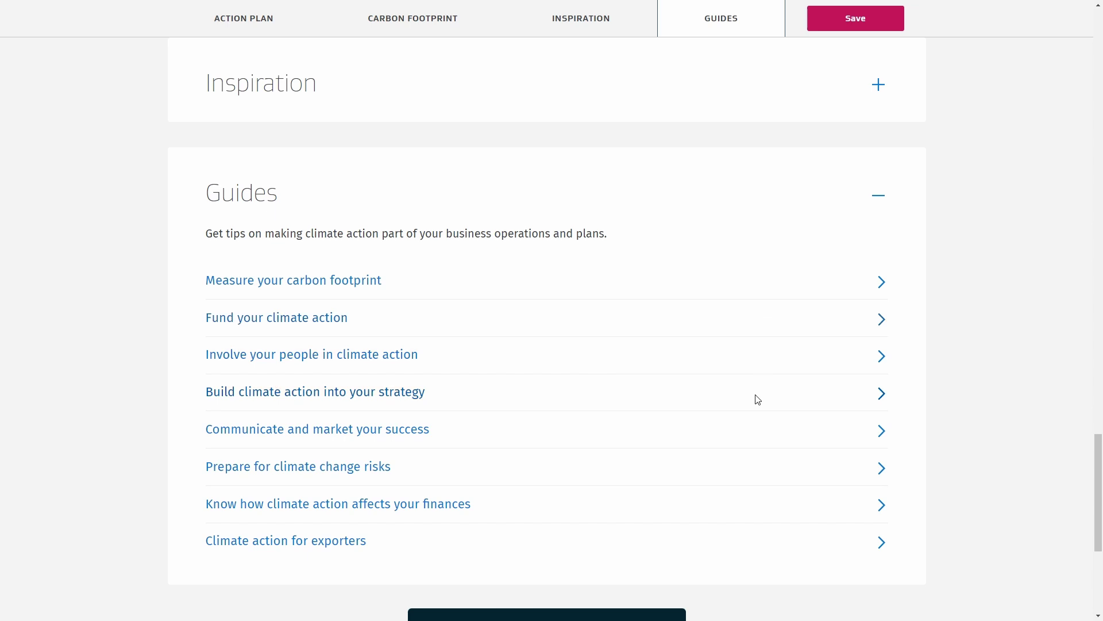
- Expand the Inspiration section above the guides and look over its business case studies
scroll(758, 400, up, 2)
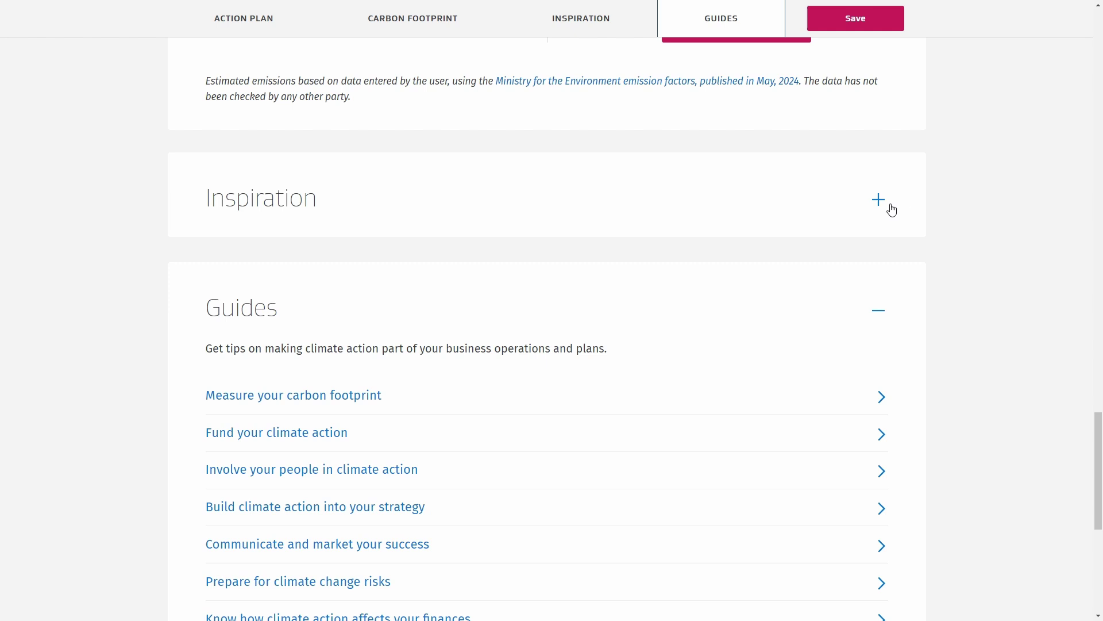
click(892, 209)
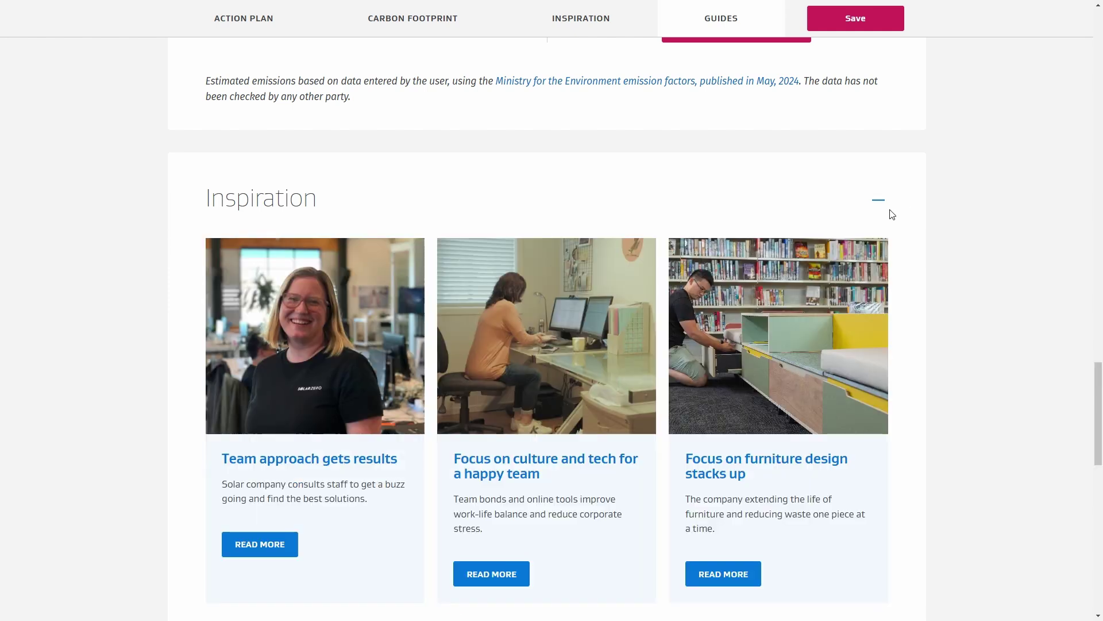
scroll(964, 227, down, 1)
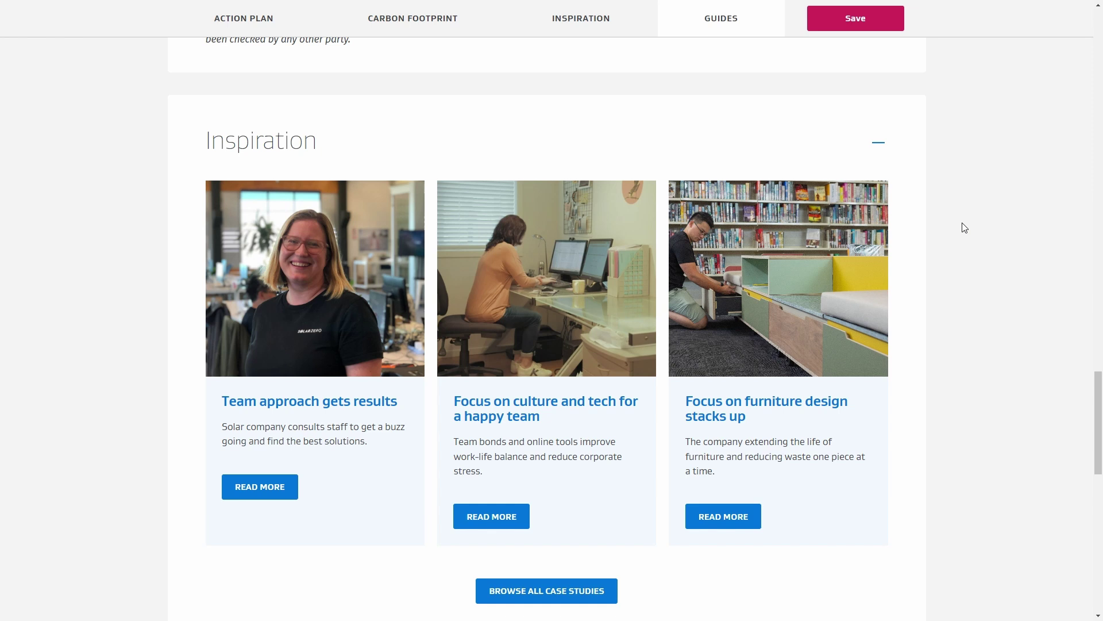
scroll(664, 76, down, 1)
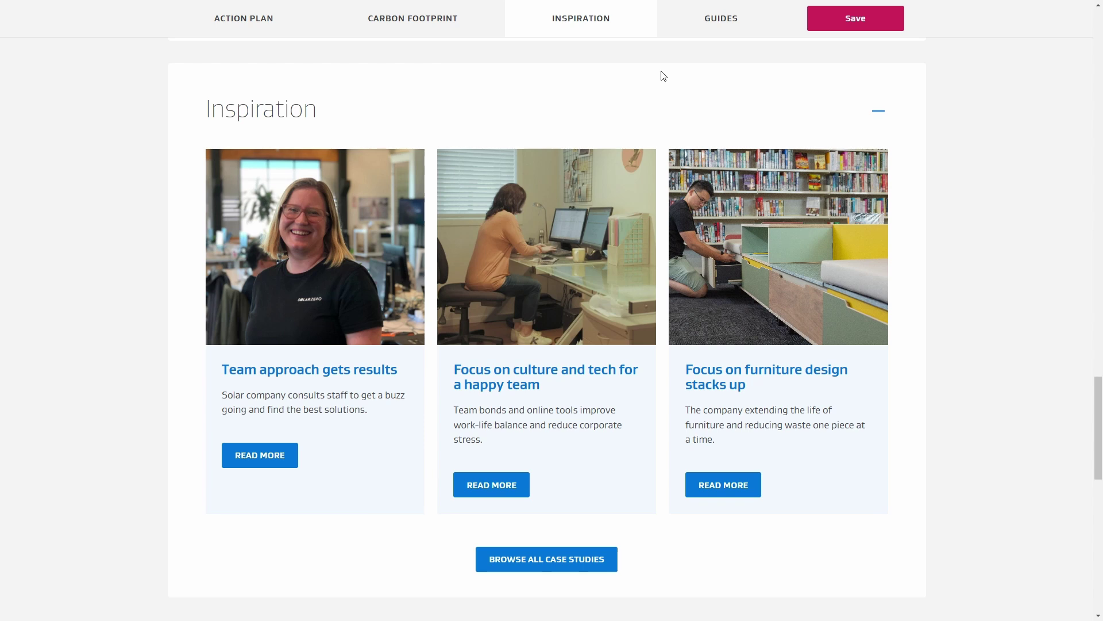
- Return to the action plan and review its planned, completed and footprint-based recommended actions
click(290, 18)
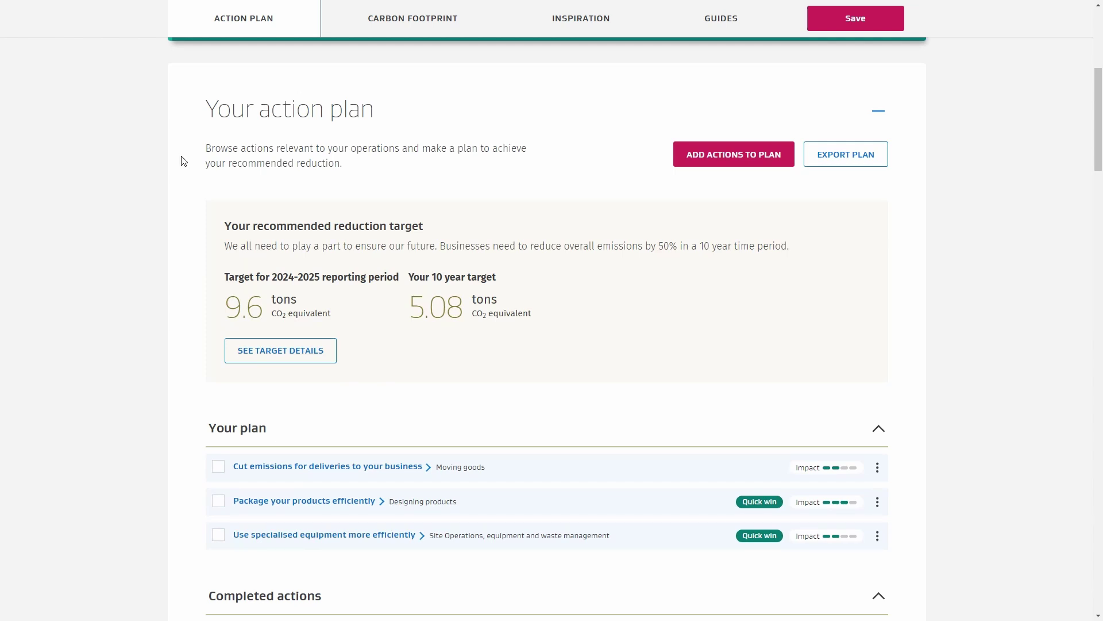
scroll(177, 159, down, 5)
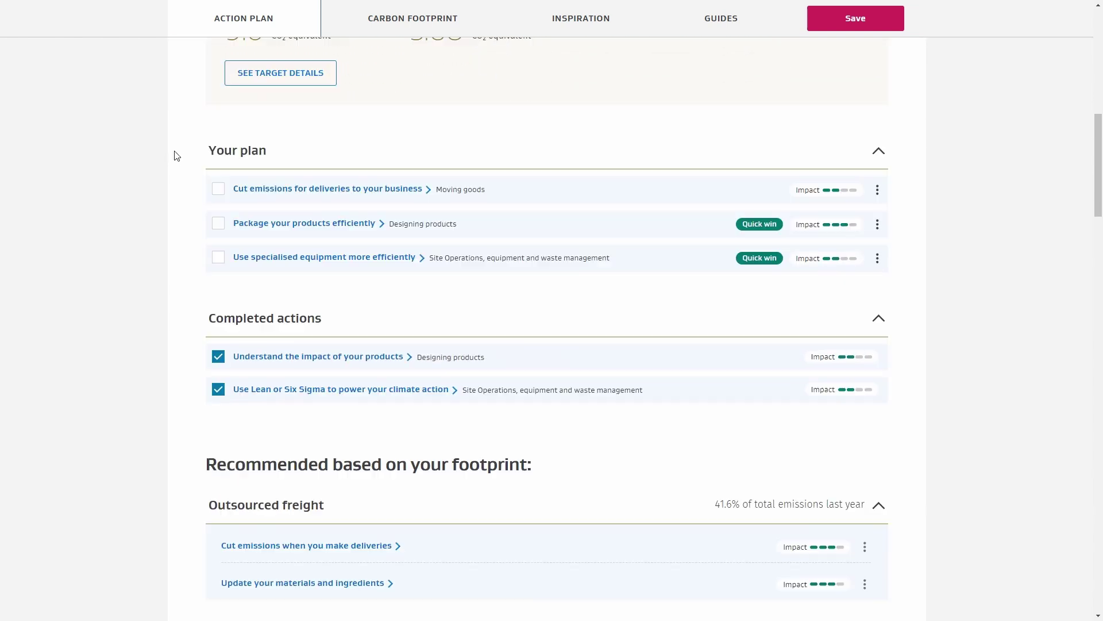
scroll(176, 156, down, 1)
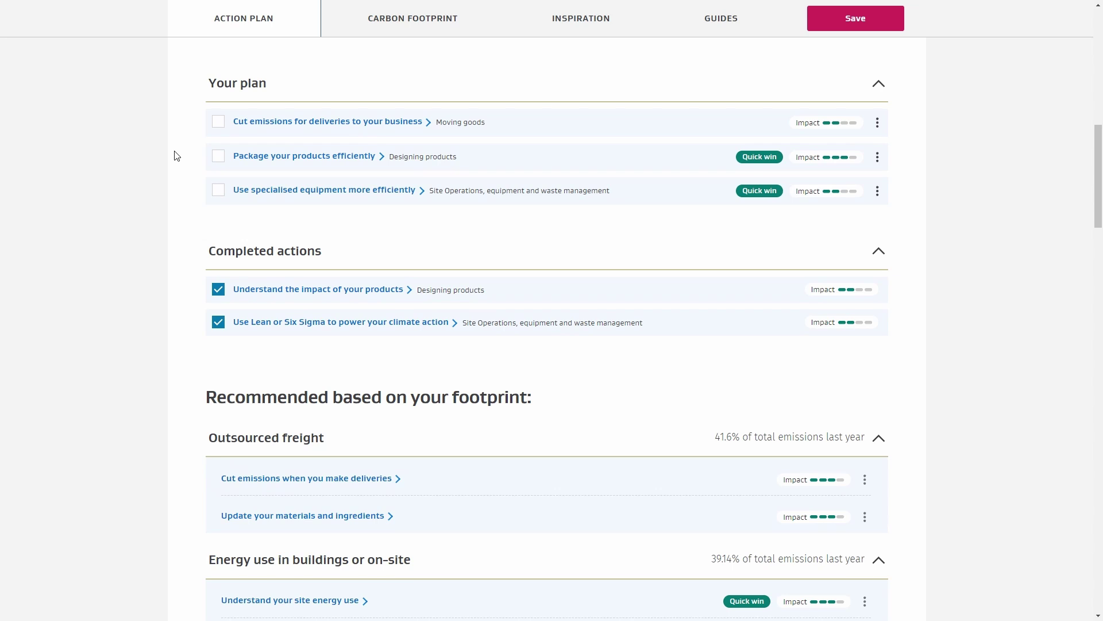